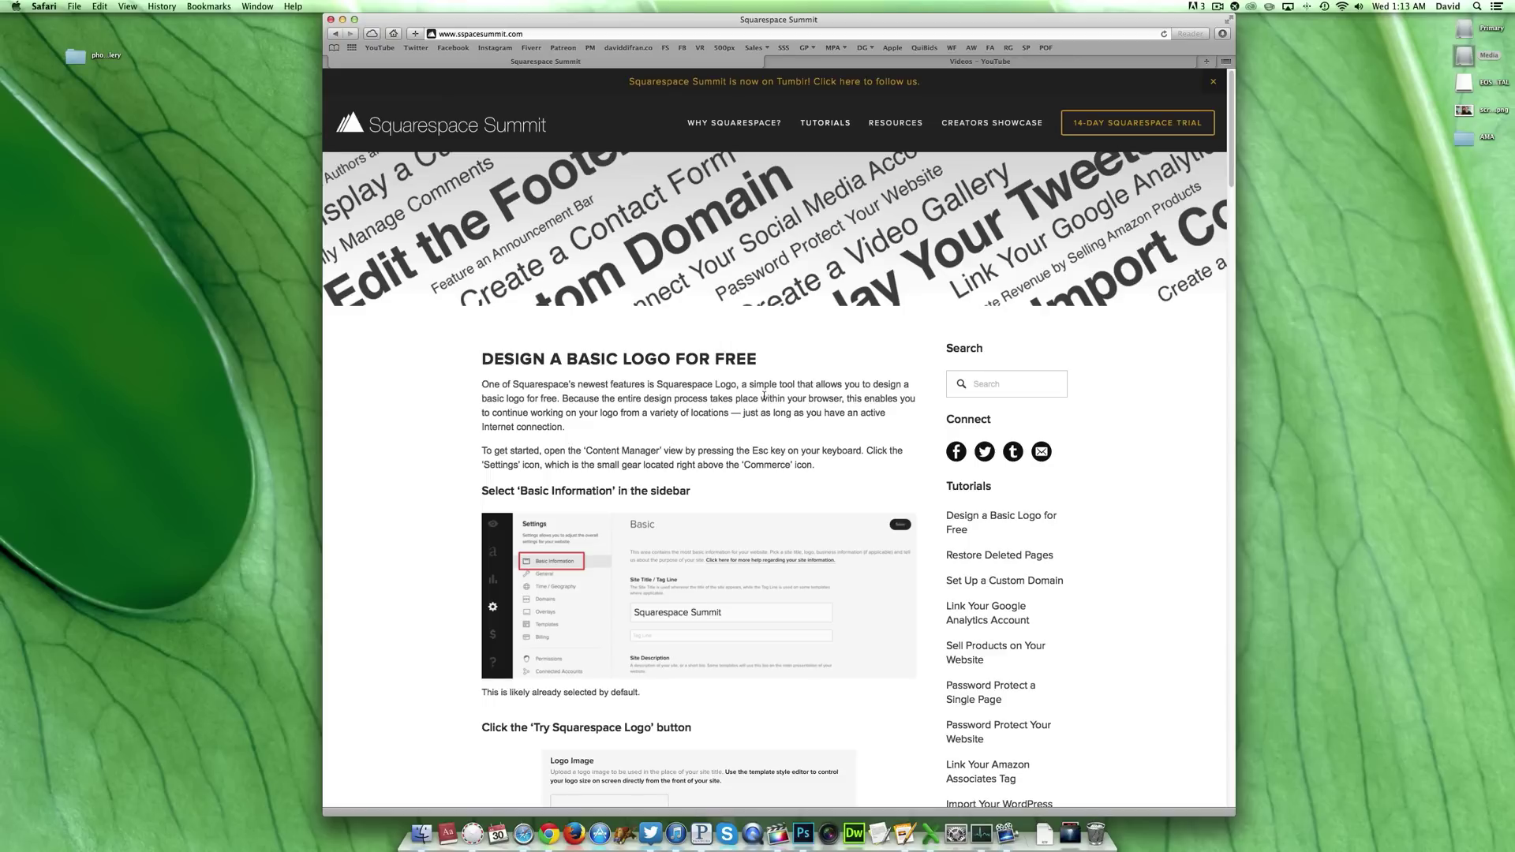
# - Load the Squarespace configuration page at squarespace.com/config
pyautogui.press('super+l')
pyautogui.write('squarespace.com/config')
pyautogui.press('Return')
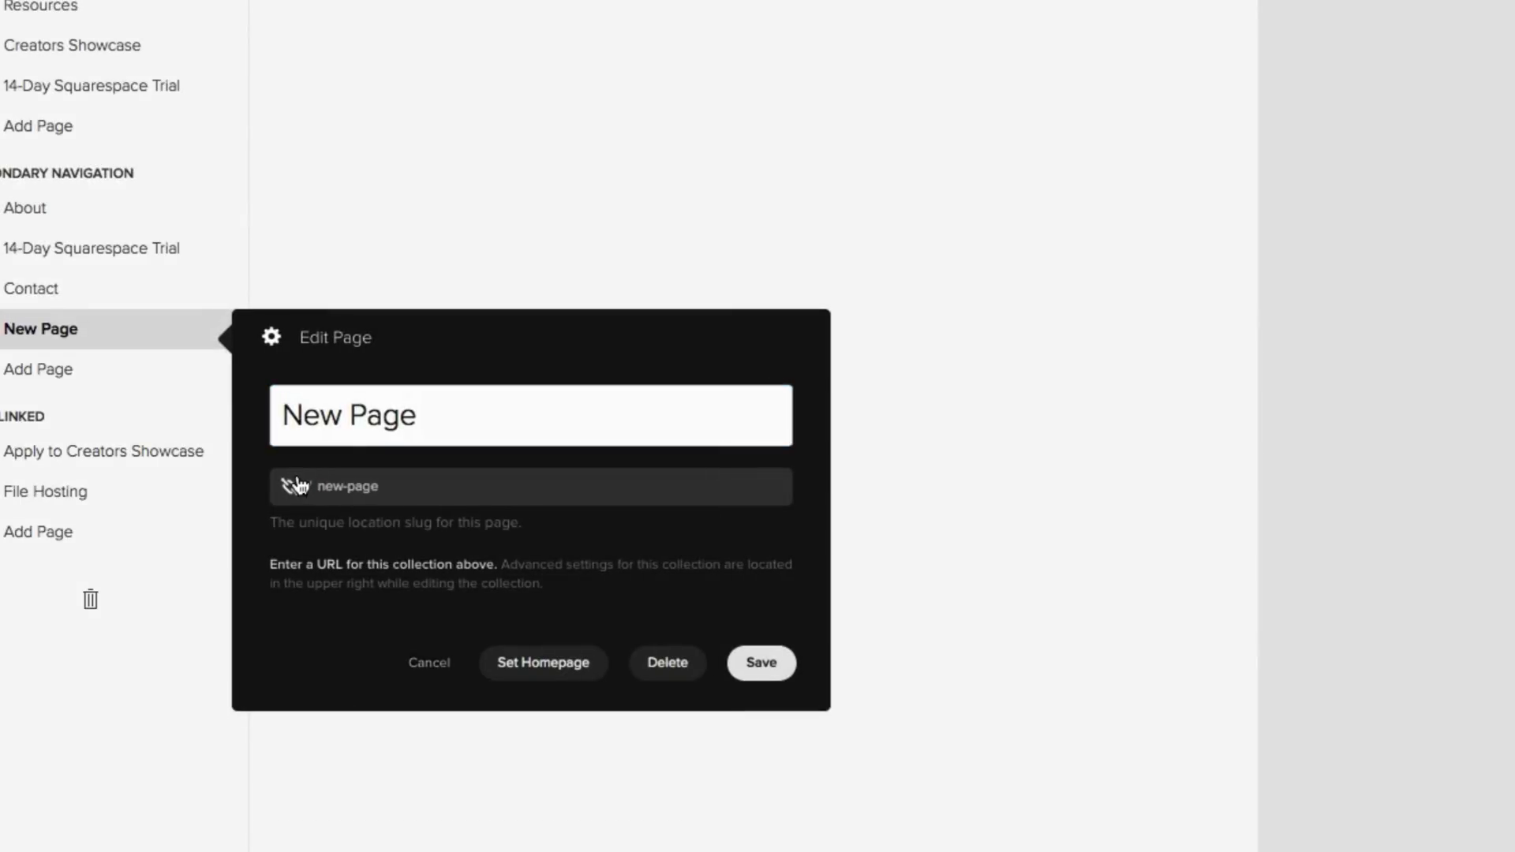
# - Add a new page under Secondary Navigation, title it 'Video Gallery', and save
pyautogui.click(372, 424)
pyautogui.tripleClick(373, 424)
pyautogui.write('Vide')
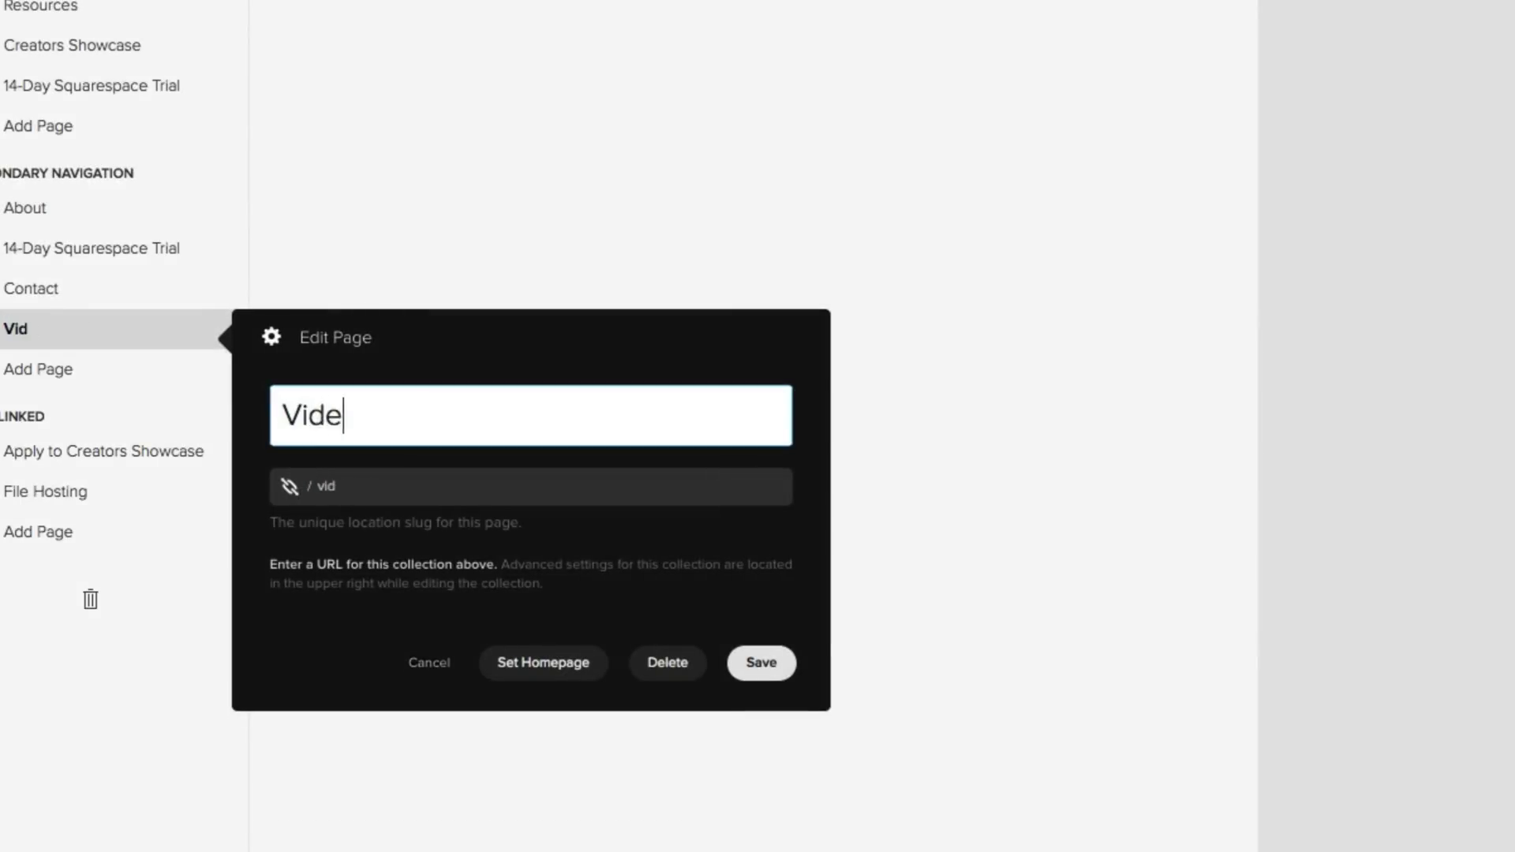
pyautogui.write('o Gallery')
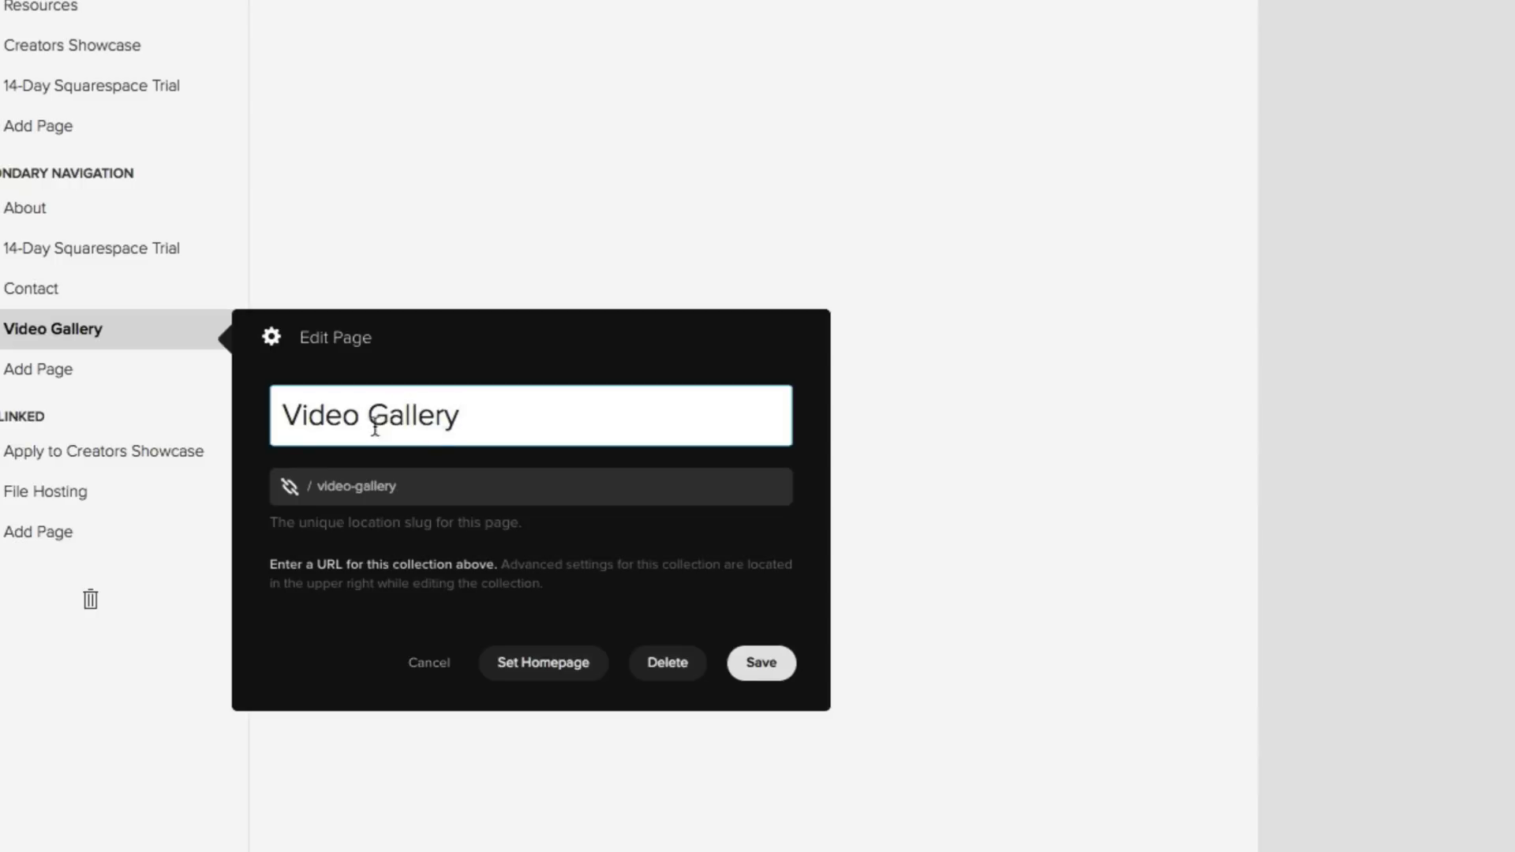
pyautogui.click(752, 659)
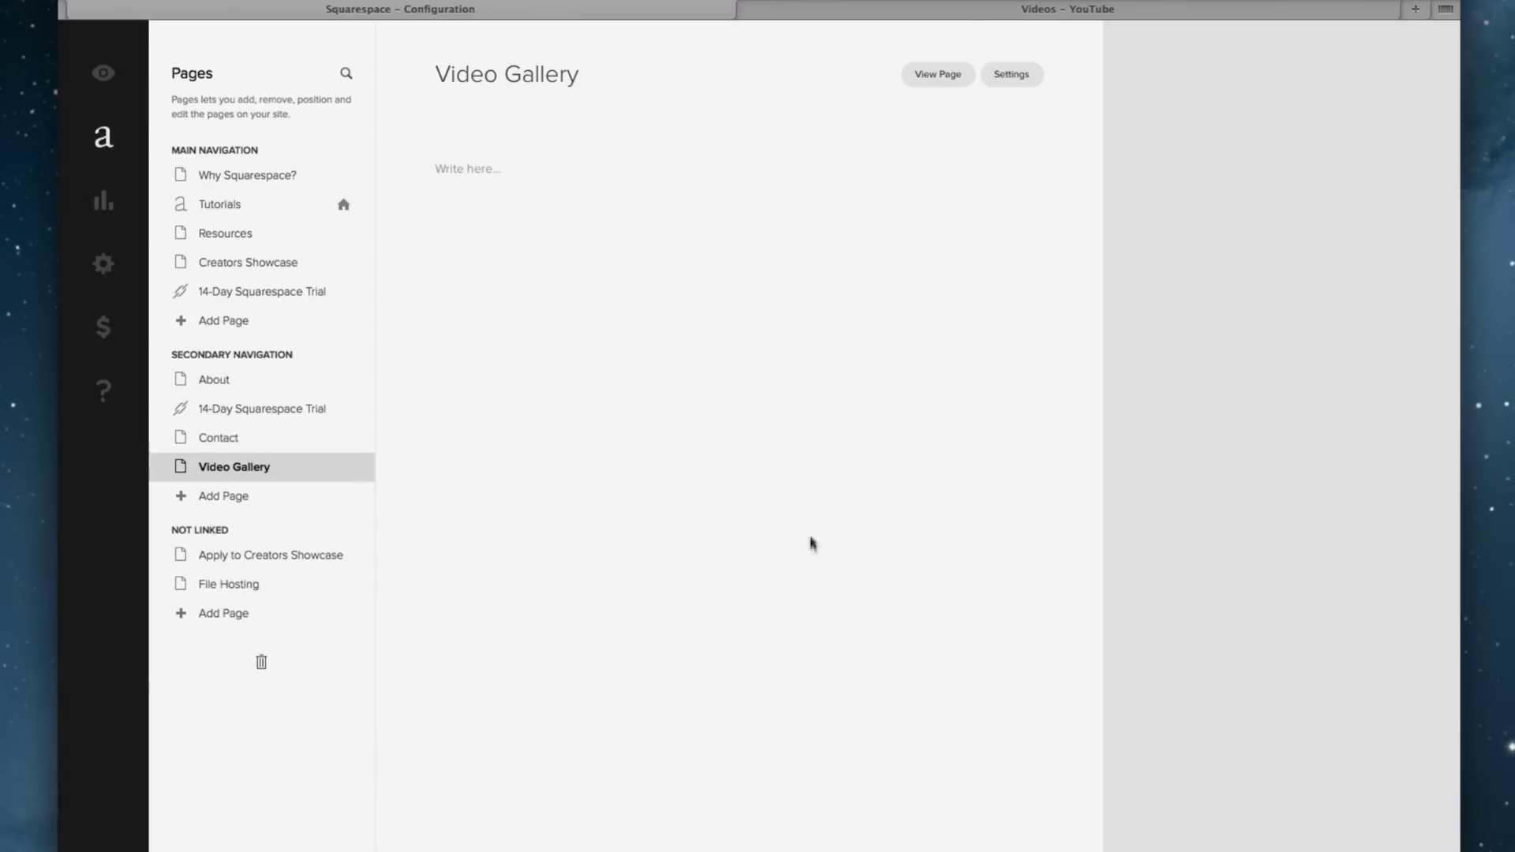
# - Insert a Video block at the top of the Video Gallery page's content area
pyautogui.moveTo(473, 168)
pyautogui.click(423, 152)
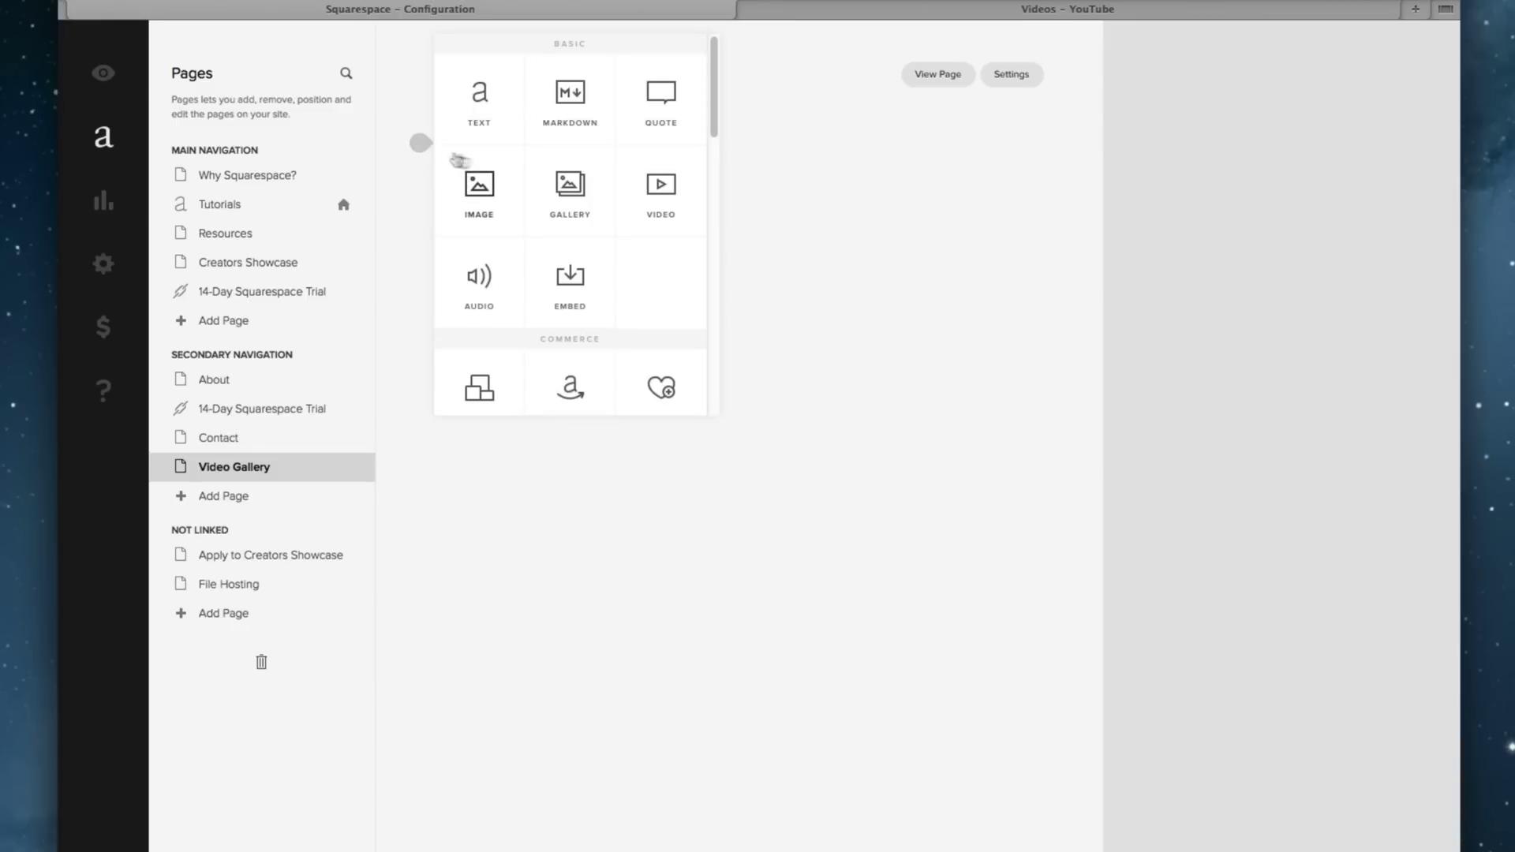
pyautogui.click(641, 207)
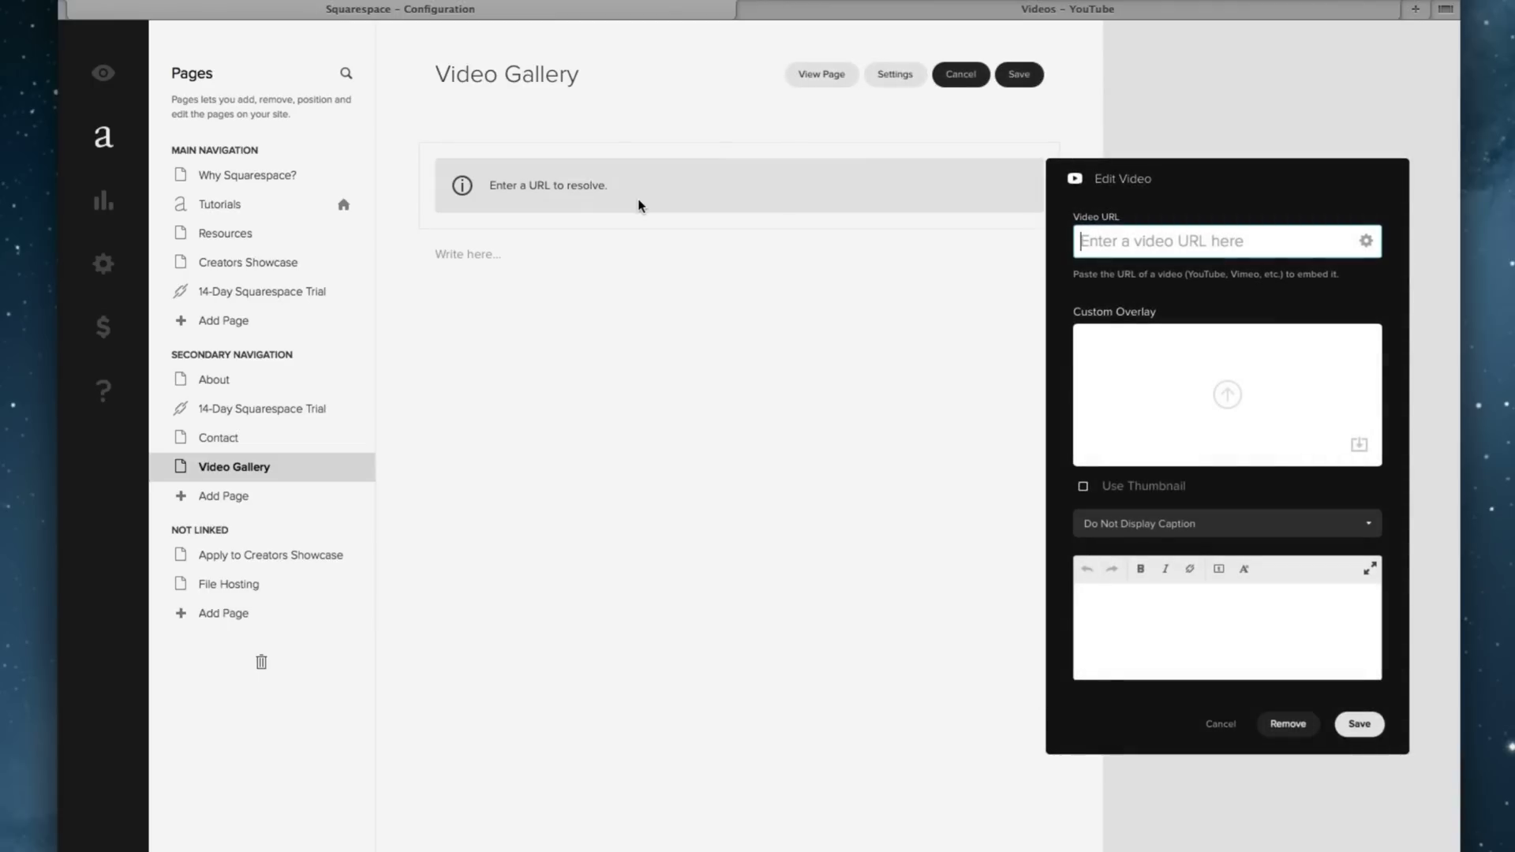
# - Copy the Patreon Campaign video's link from the YouTube list and return to Squarespace
pyautogui.click(922, 11)
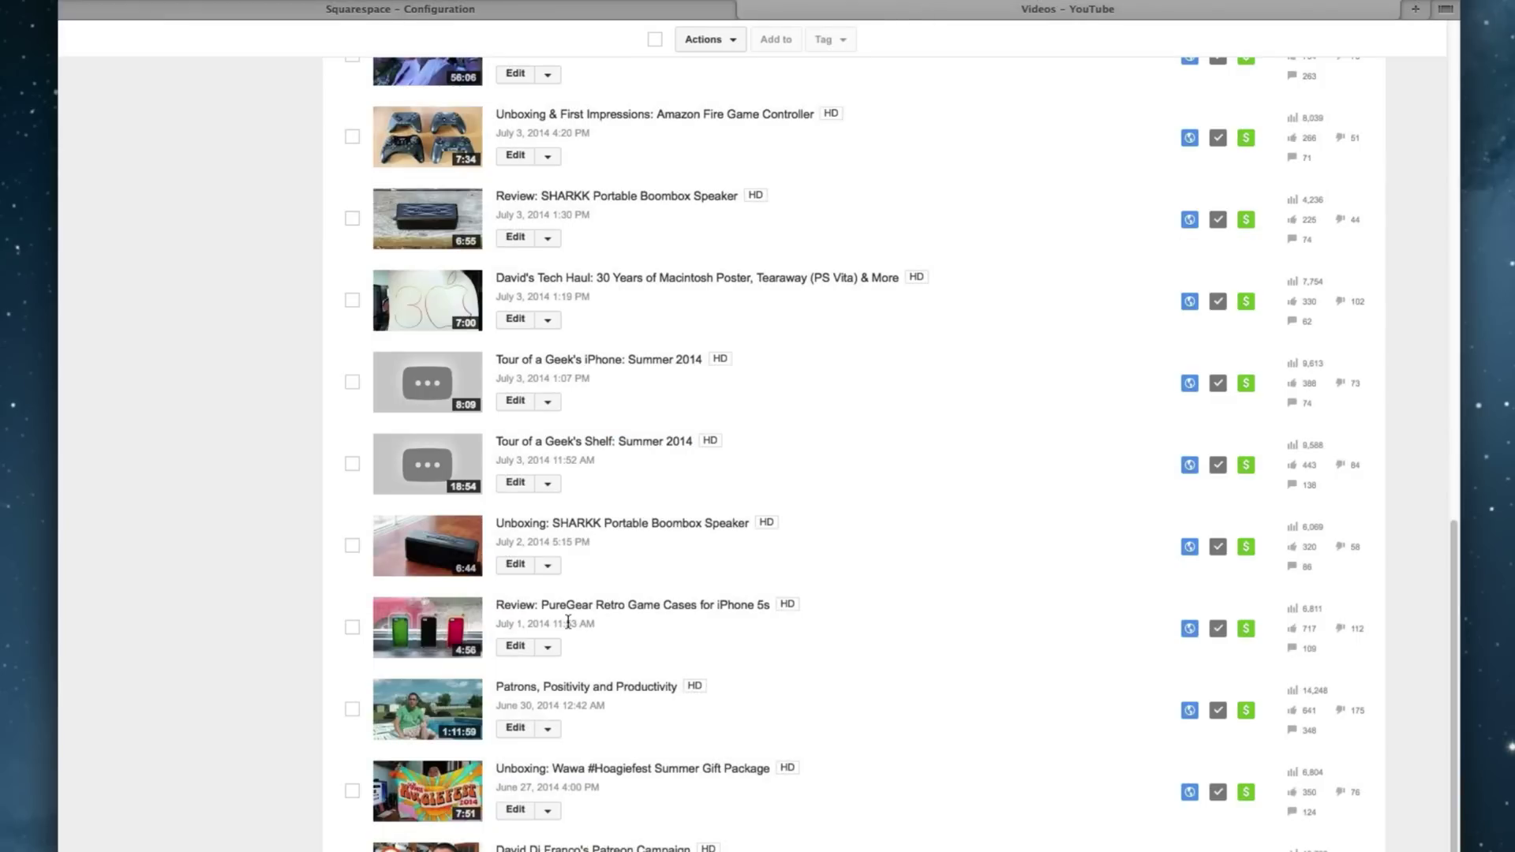
pyautogui.scroll(-2, 568, 618)
pyautogui.scroll(-2, 552, 655)
pyautogui.scroll(-2, 552, 710)
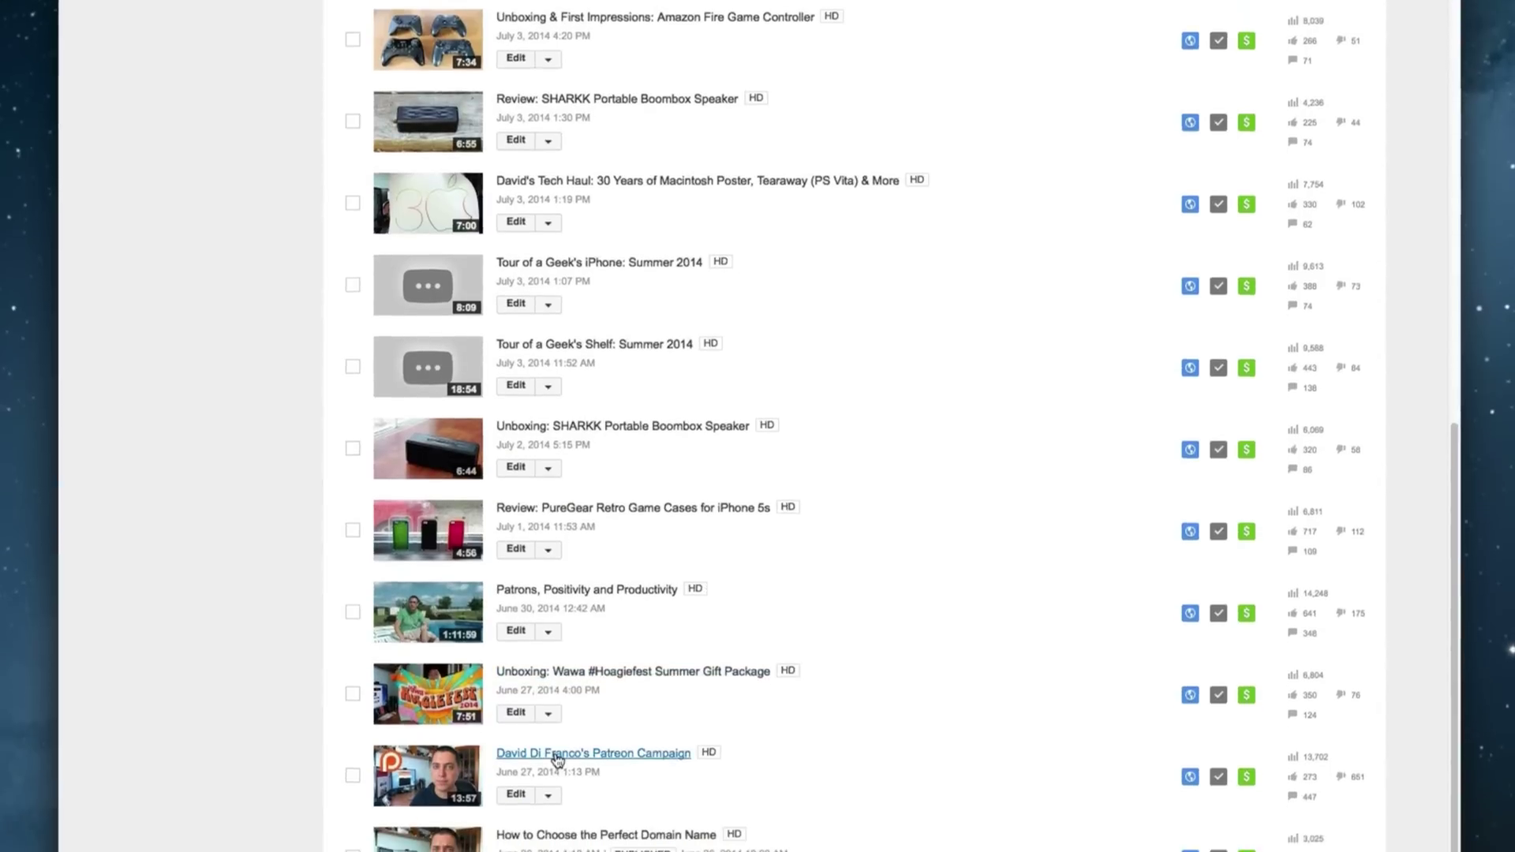
pyautogui.scroll(-2, 554, 754)
pyautogui.scroll(-2, 555, 726)
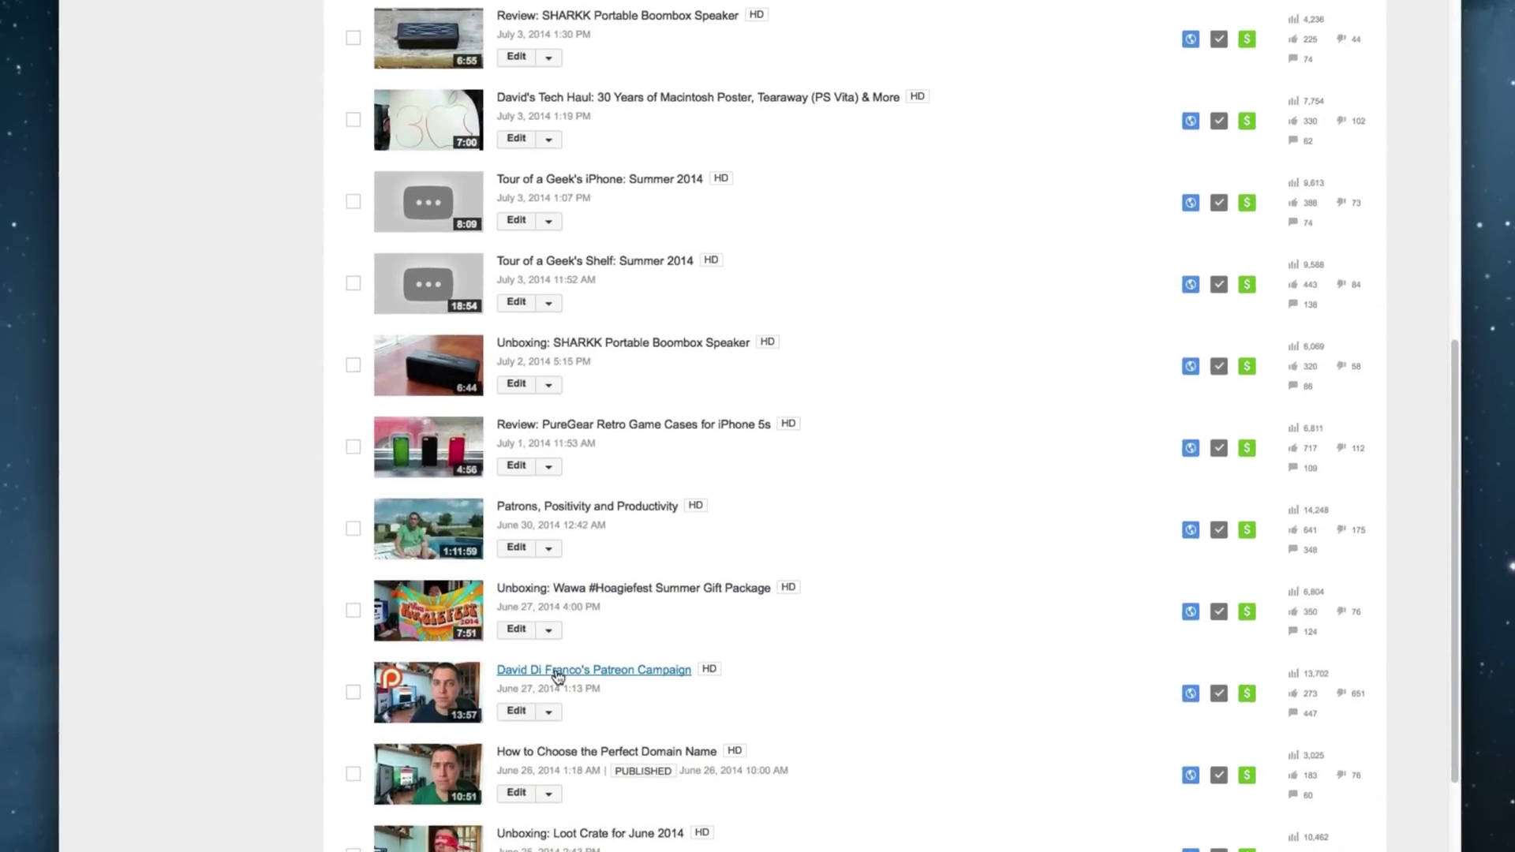
pyautogui.rightClick(557, 676)
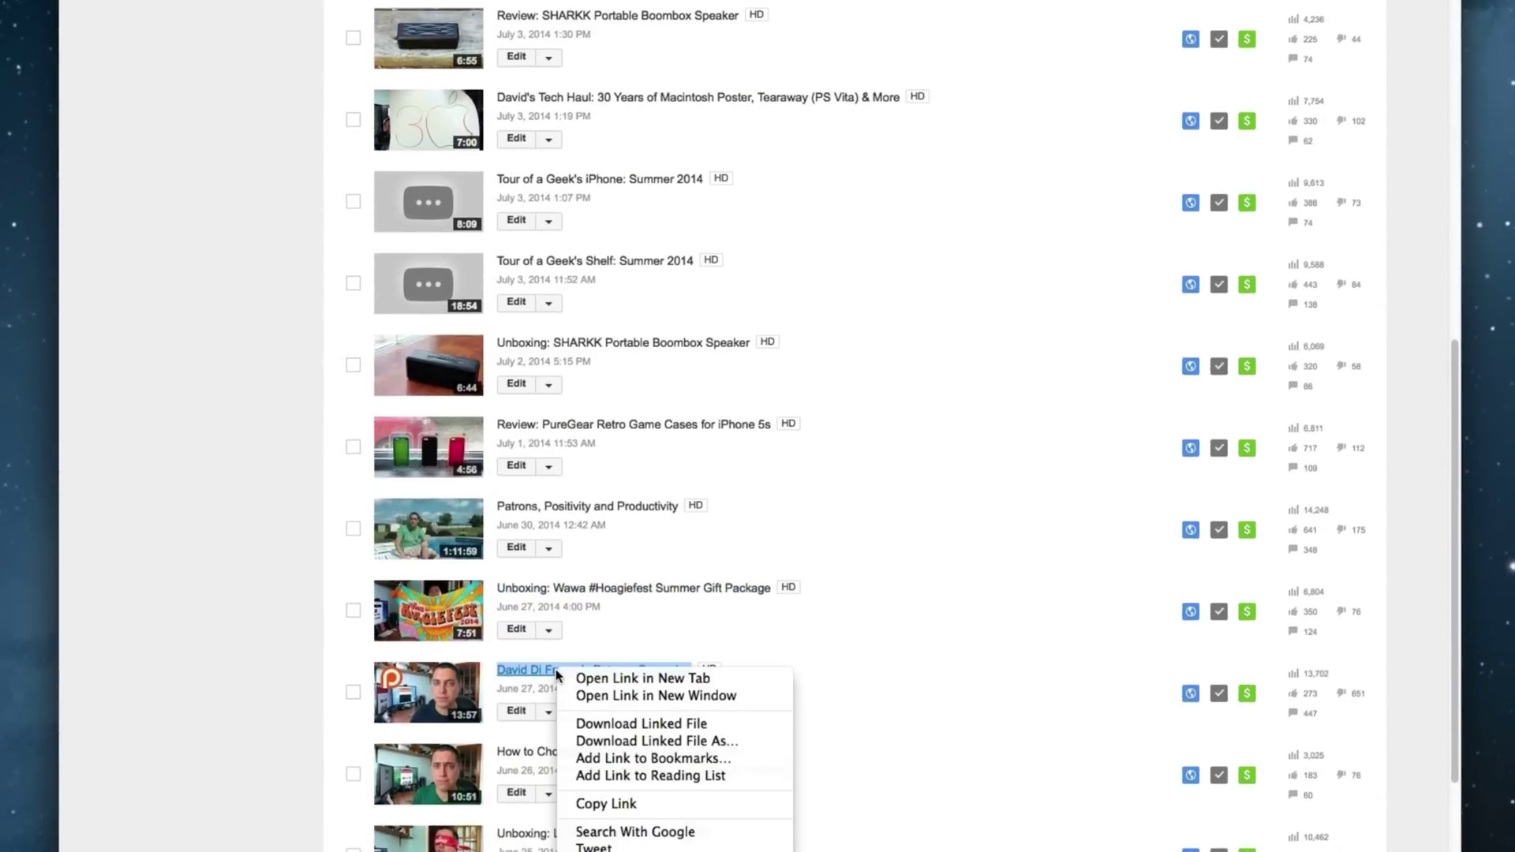
pyautogui.click(600, 804)
pyautogui.scroll(3, 749, 399)
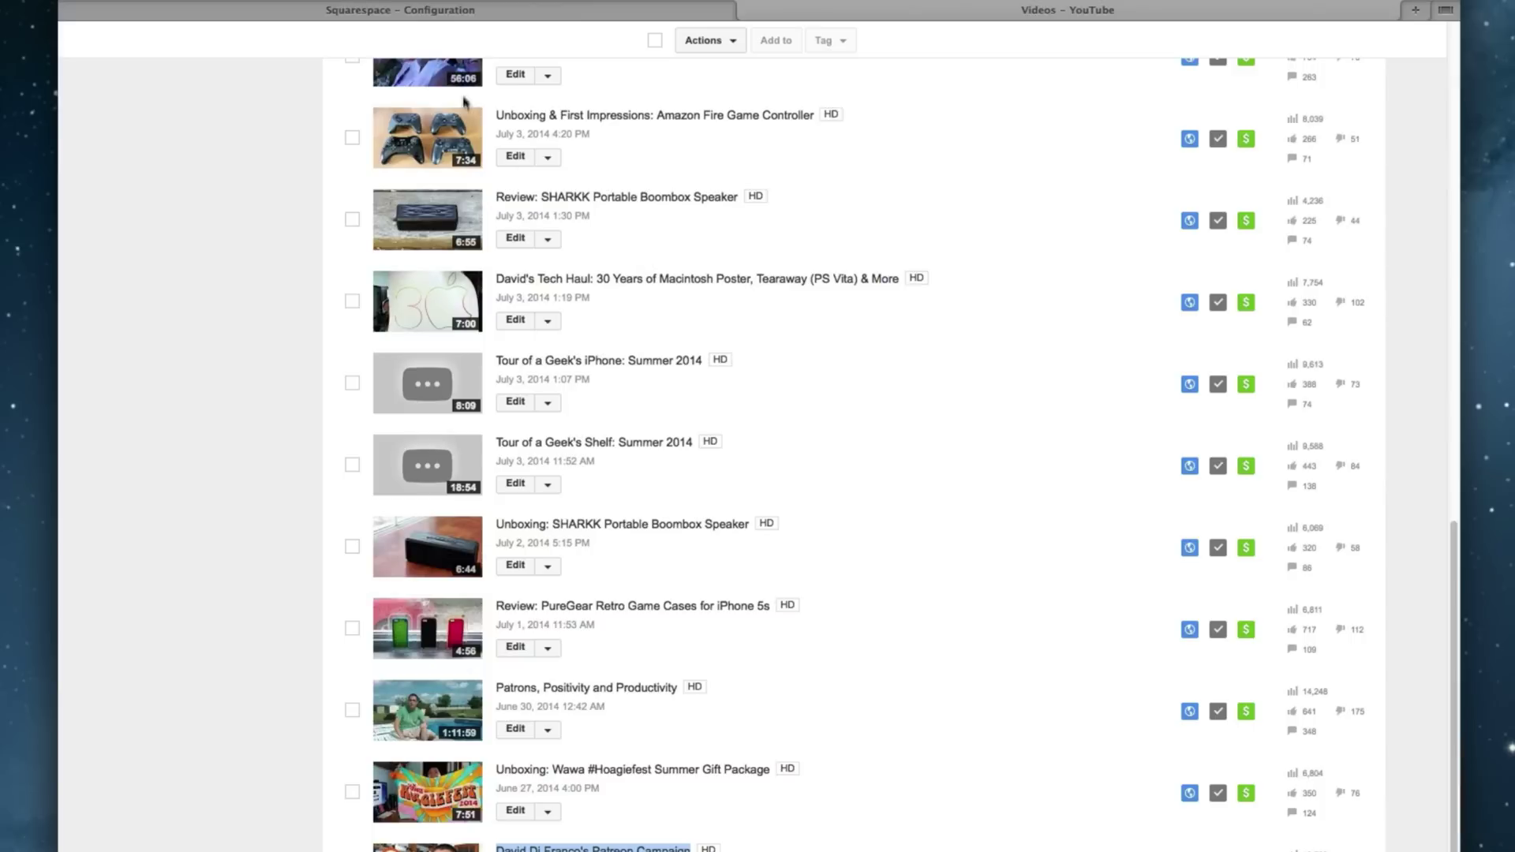
pyautogui.click(454, 15)
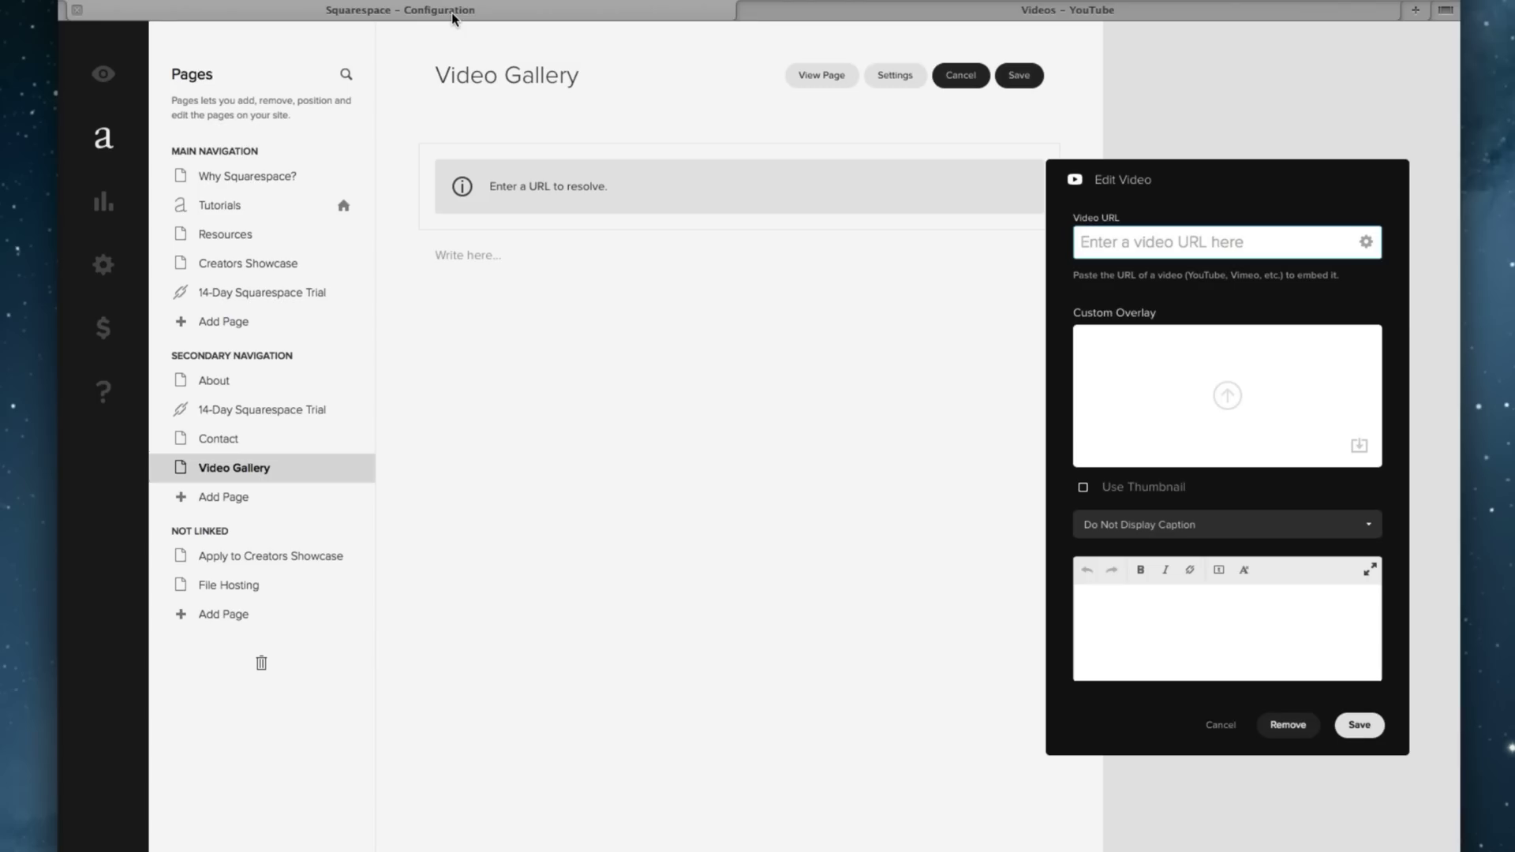
# - Paste the Patreon Campaign link as the video URL, save block and page, then view live
pyautogui.hotkey('ctrl', 'v')
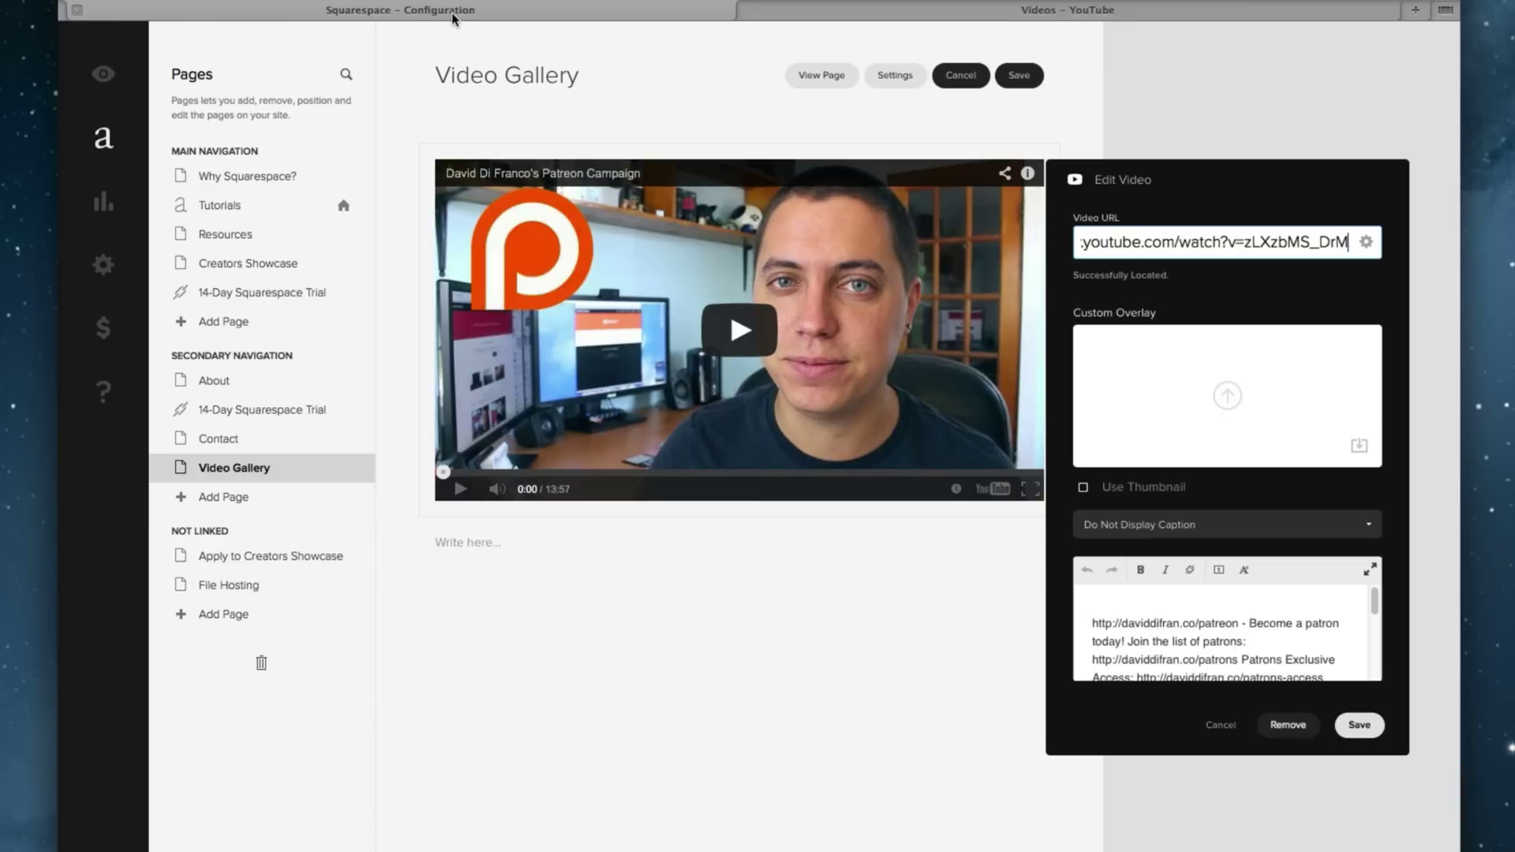
pyautogui.click(1358, 732)
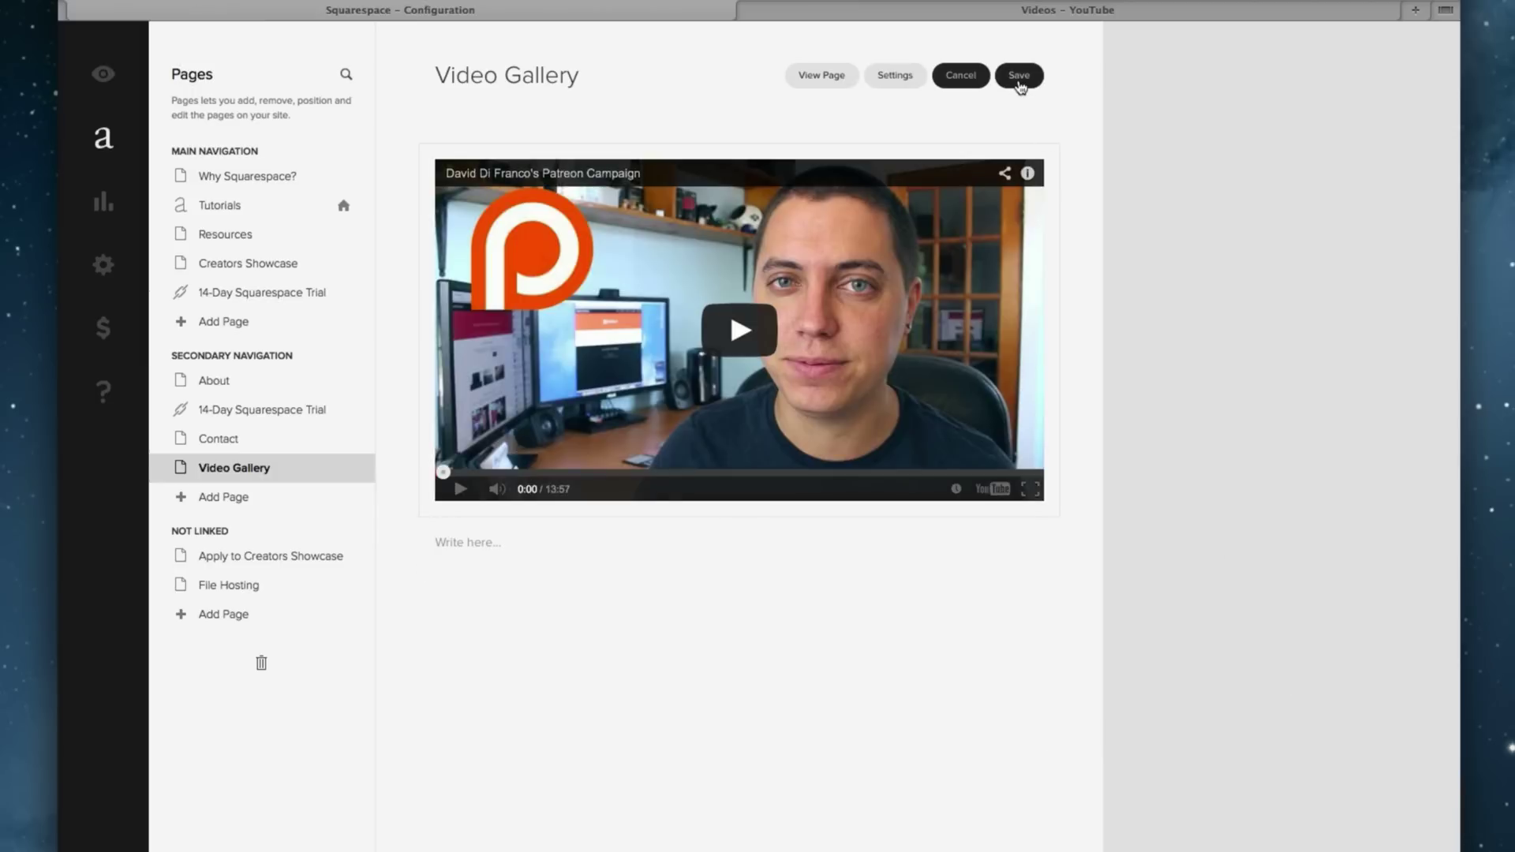
pyautogui.click(1019, 79)
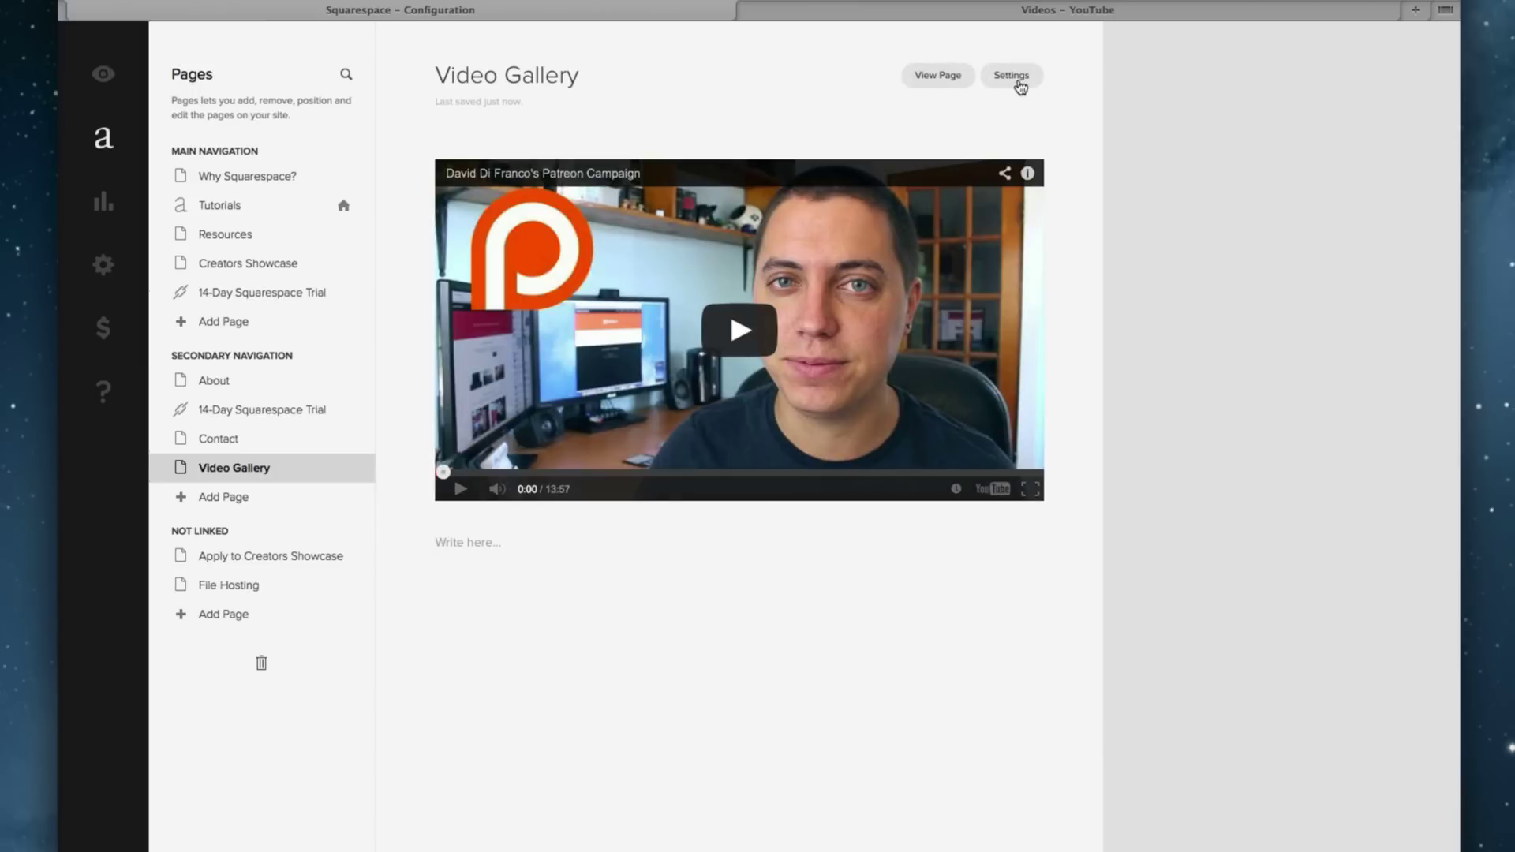
pyautogui.click(954, 79)
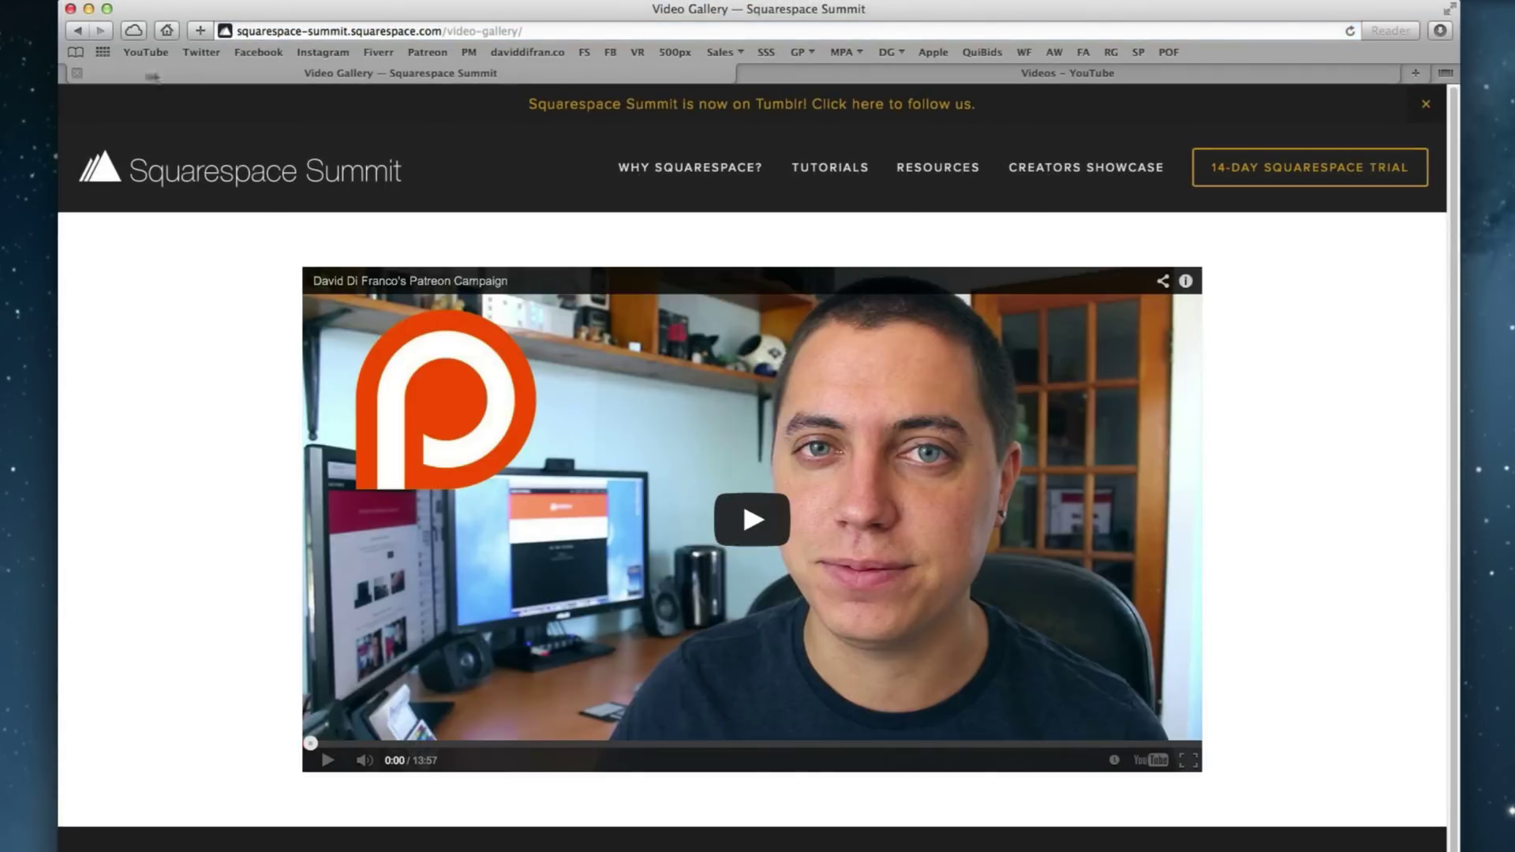
# - Back in the editor, insert a second Video block below the Patreon video
pyautogui.click(71, 33)
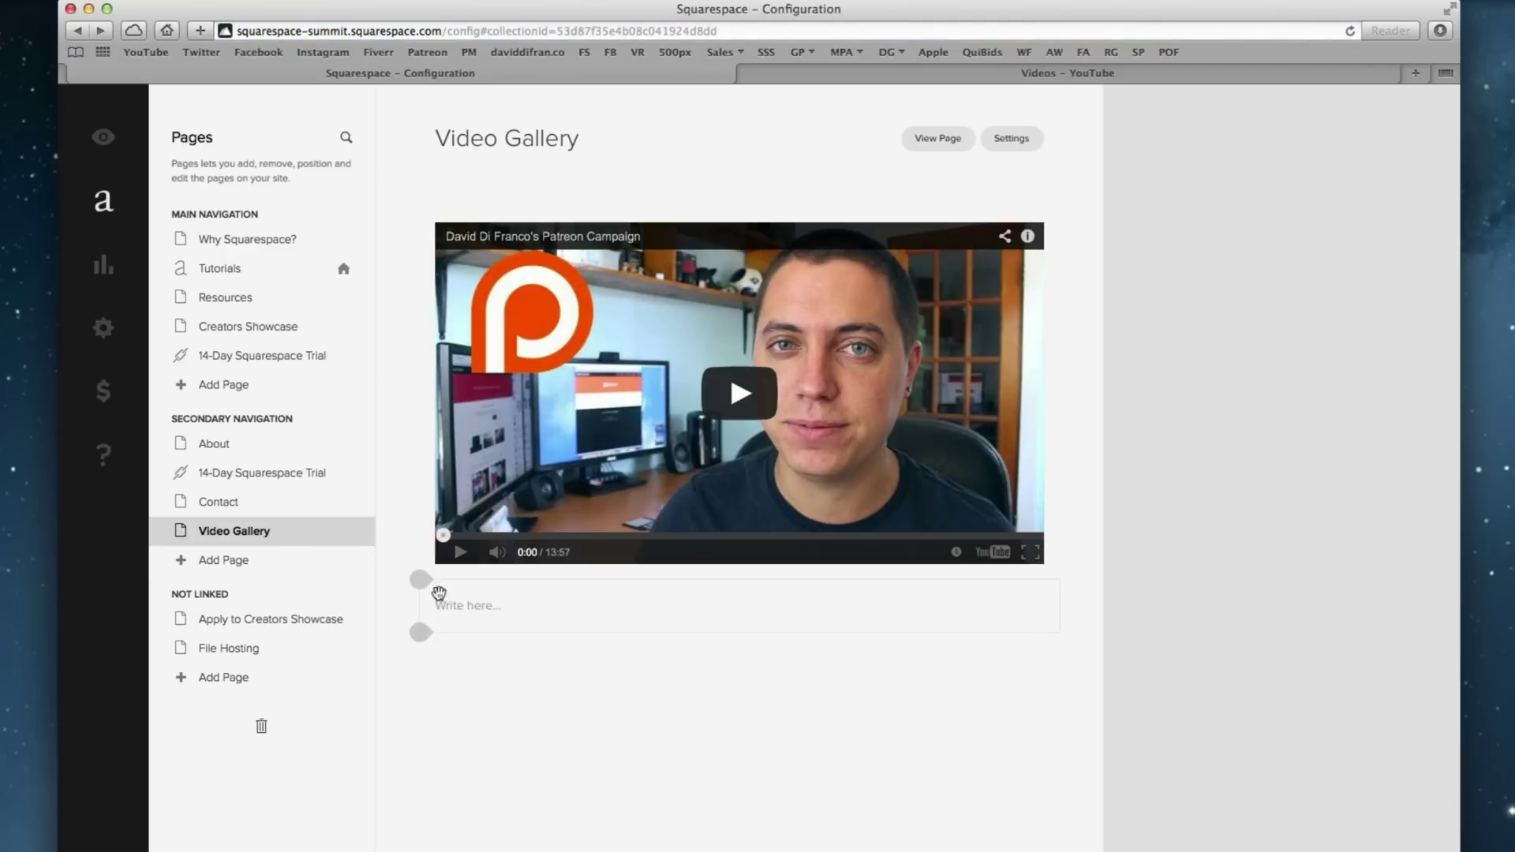
pyautogui.moveTo(423, 585)
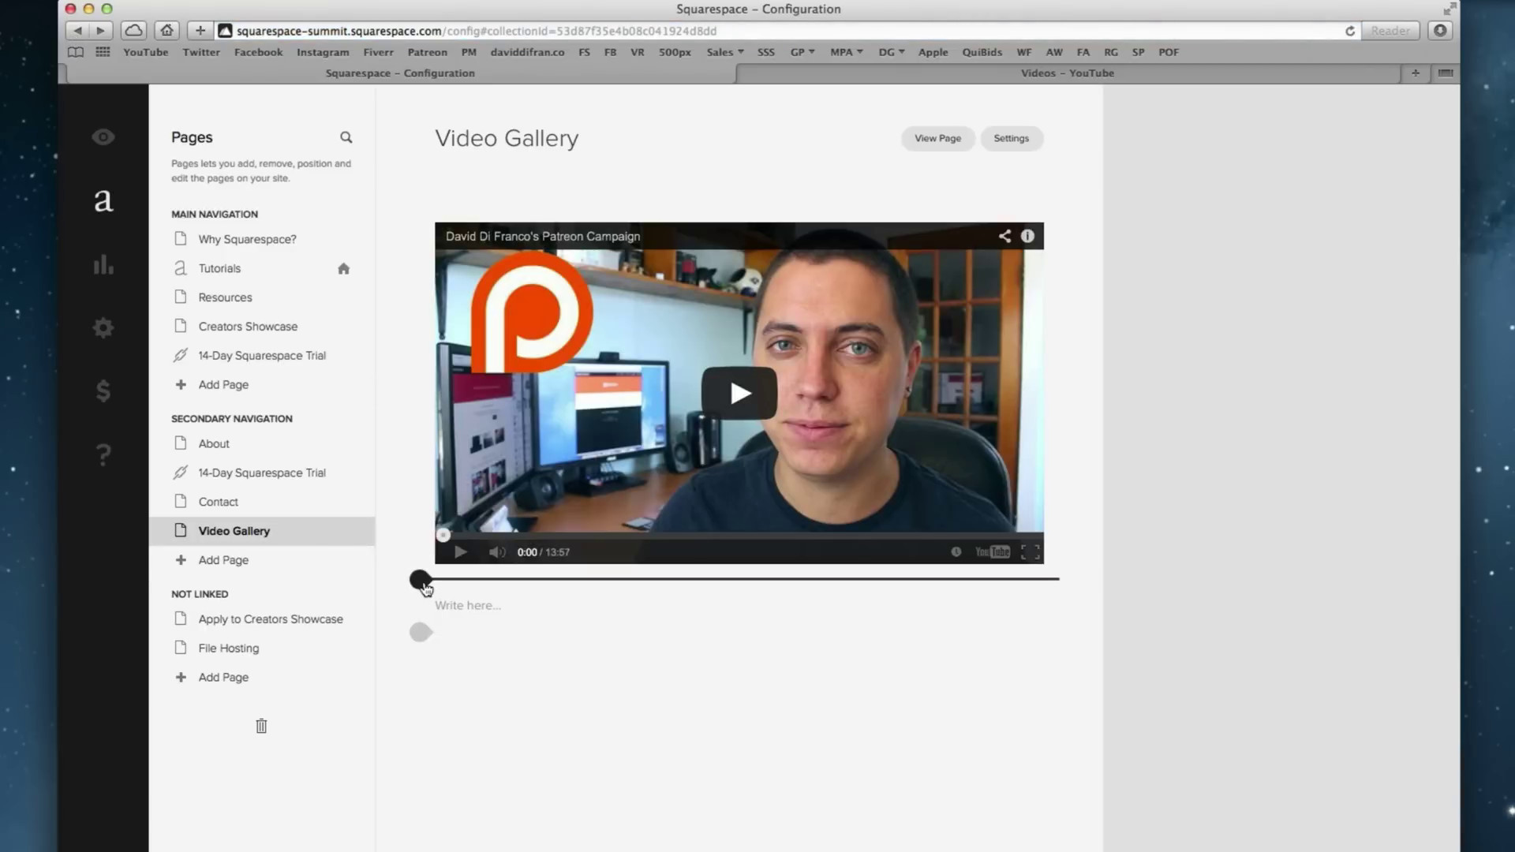
pyautogui.click(422, 582)
pyautogui.click(659, 565)
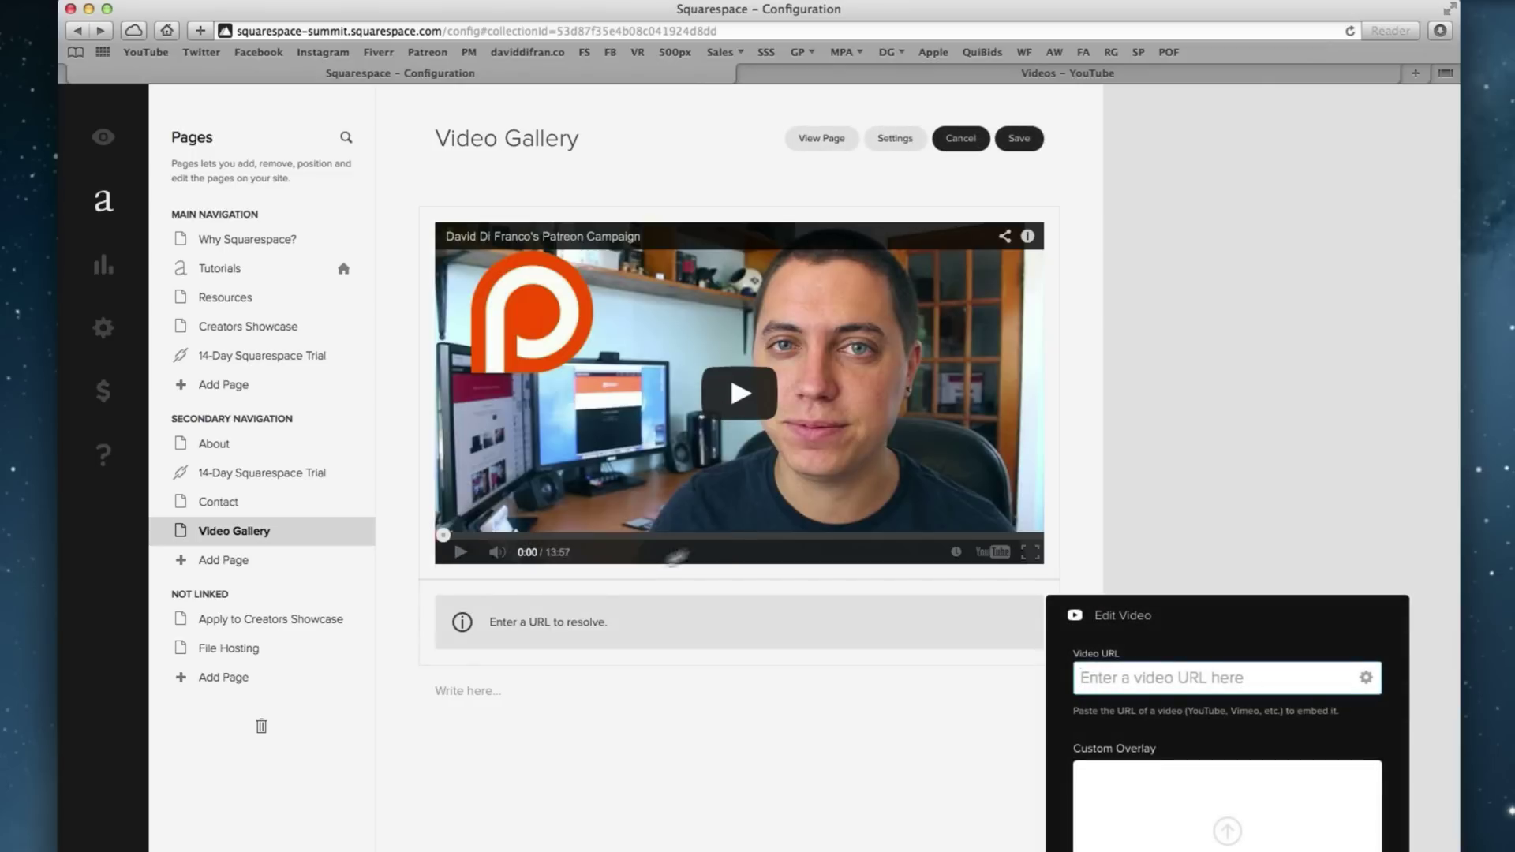
# - Copy the PlayStation Vita (Borderlands 2 Bundle) unboxing link from YouTube's next page of videos
pyautogui.click(1072, 79)
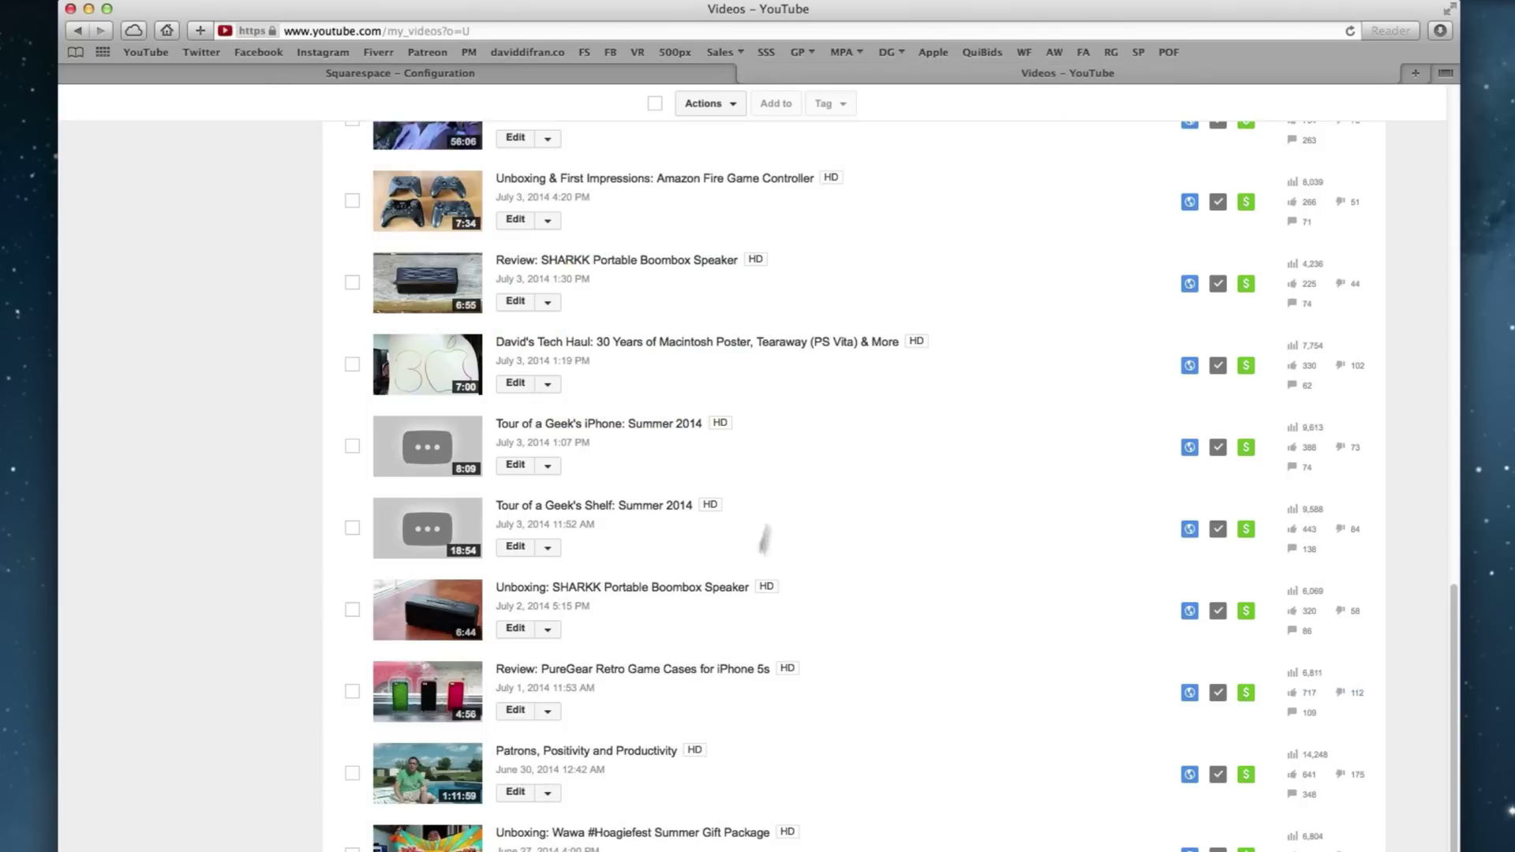
pyautogui.scroll(-5, 722, 692)
pyautogui.scroll(-3, 723, 694)
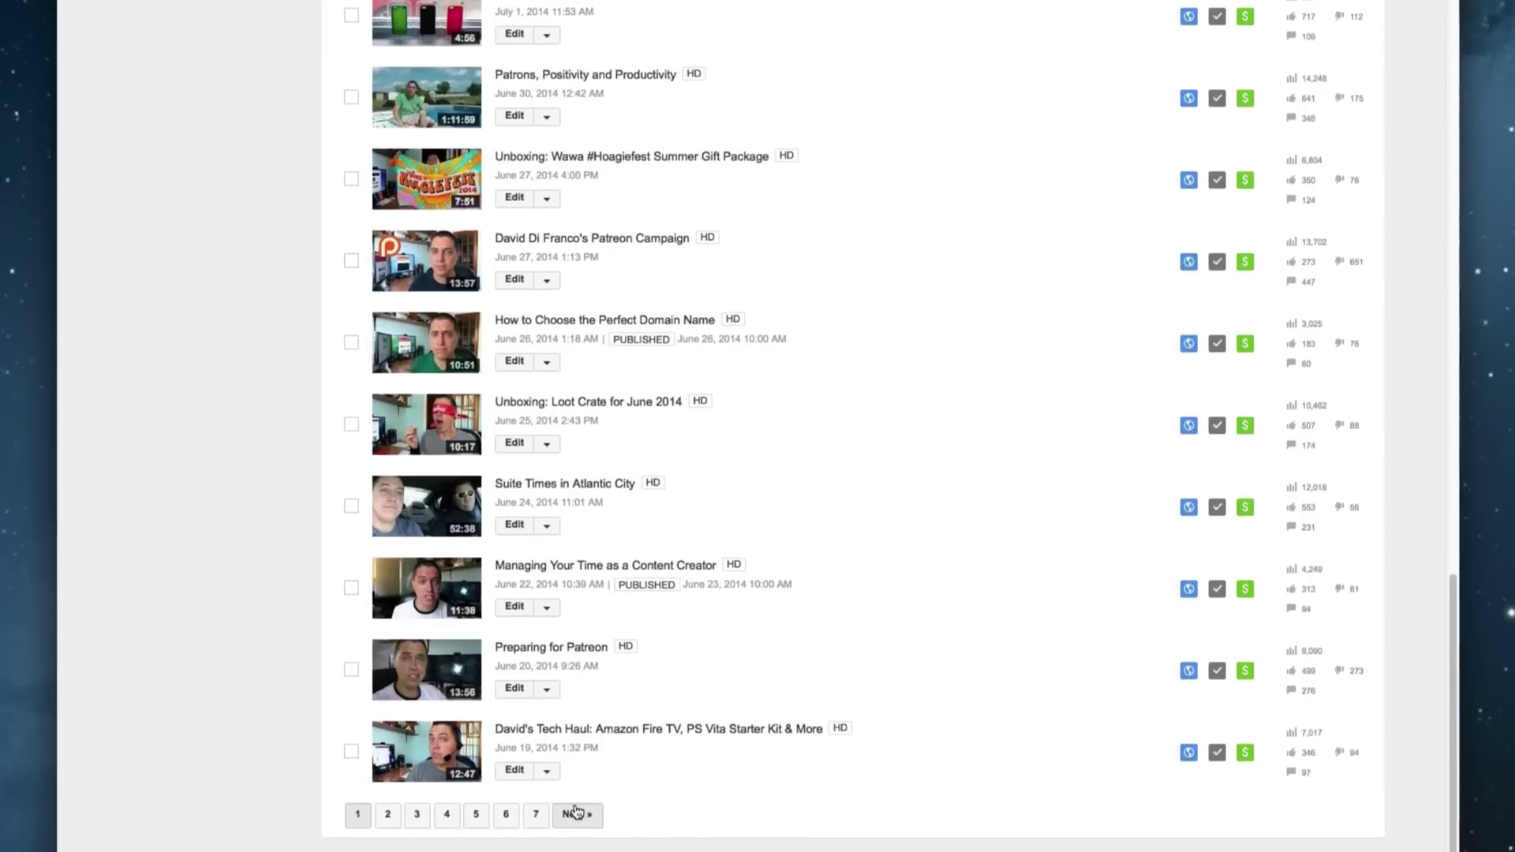
pyautogui.click(575, 799)
pyautogui.scroll(-15, 574, 797)
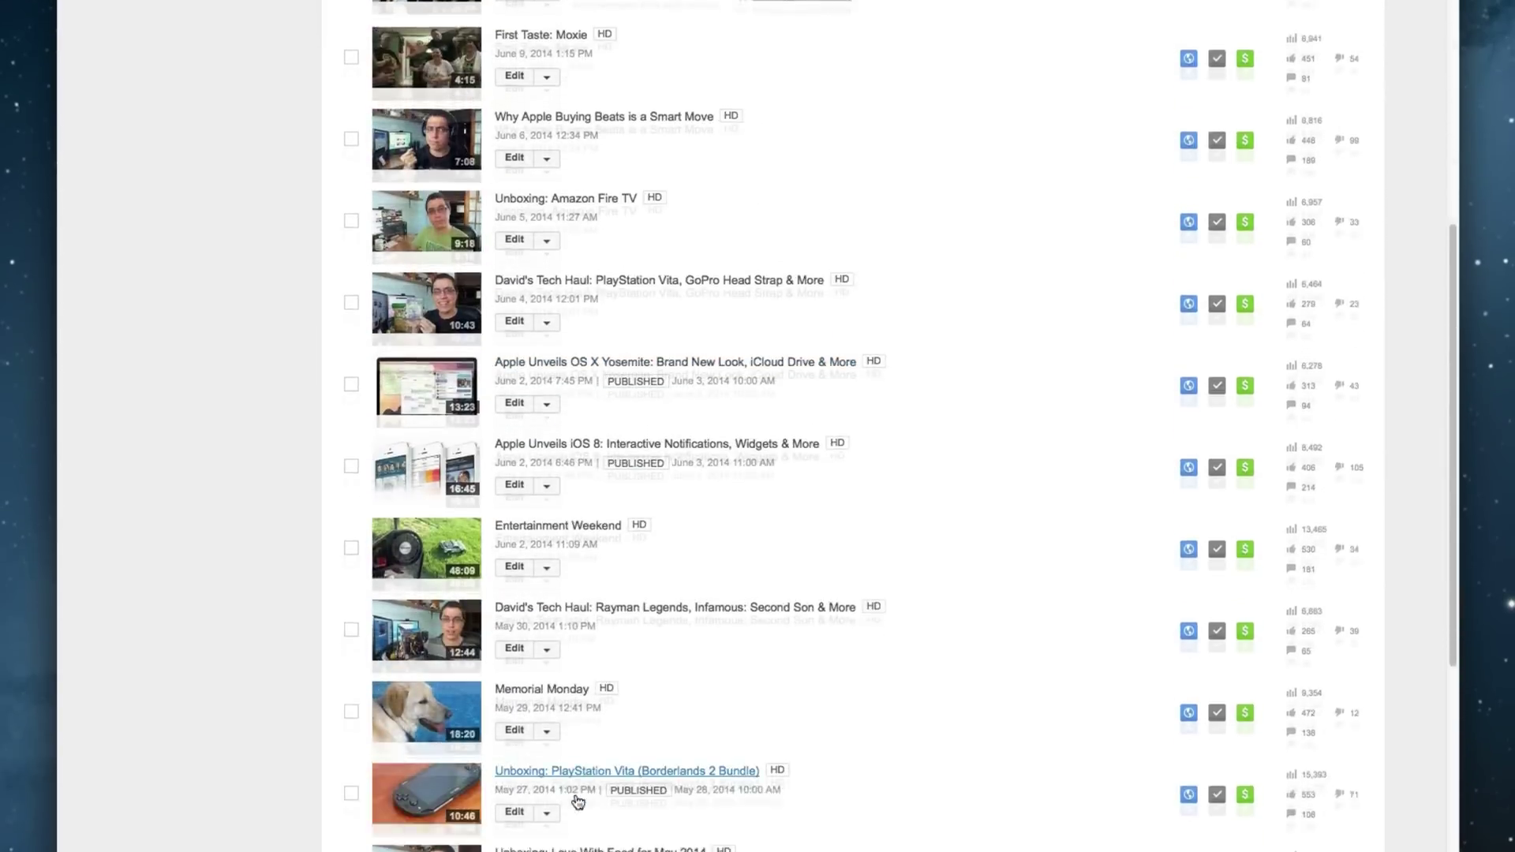
pyautogui.scroll(-2, 584, 781)
pyautogui.rightClick(590, 627)
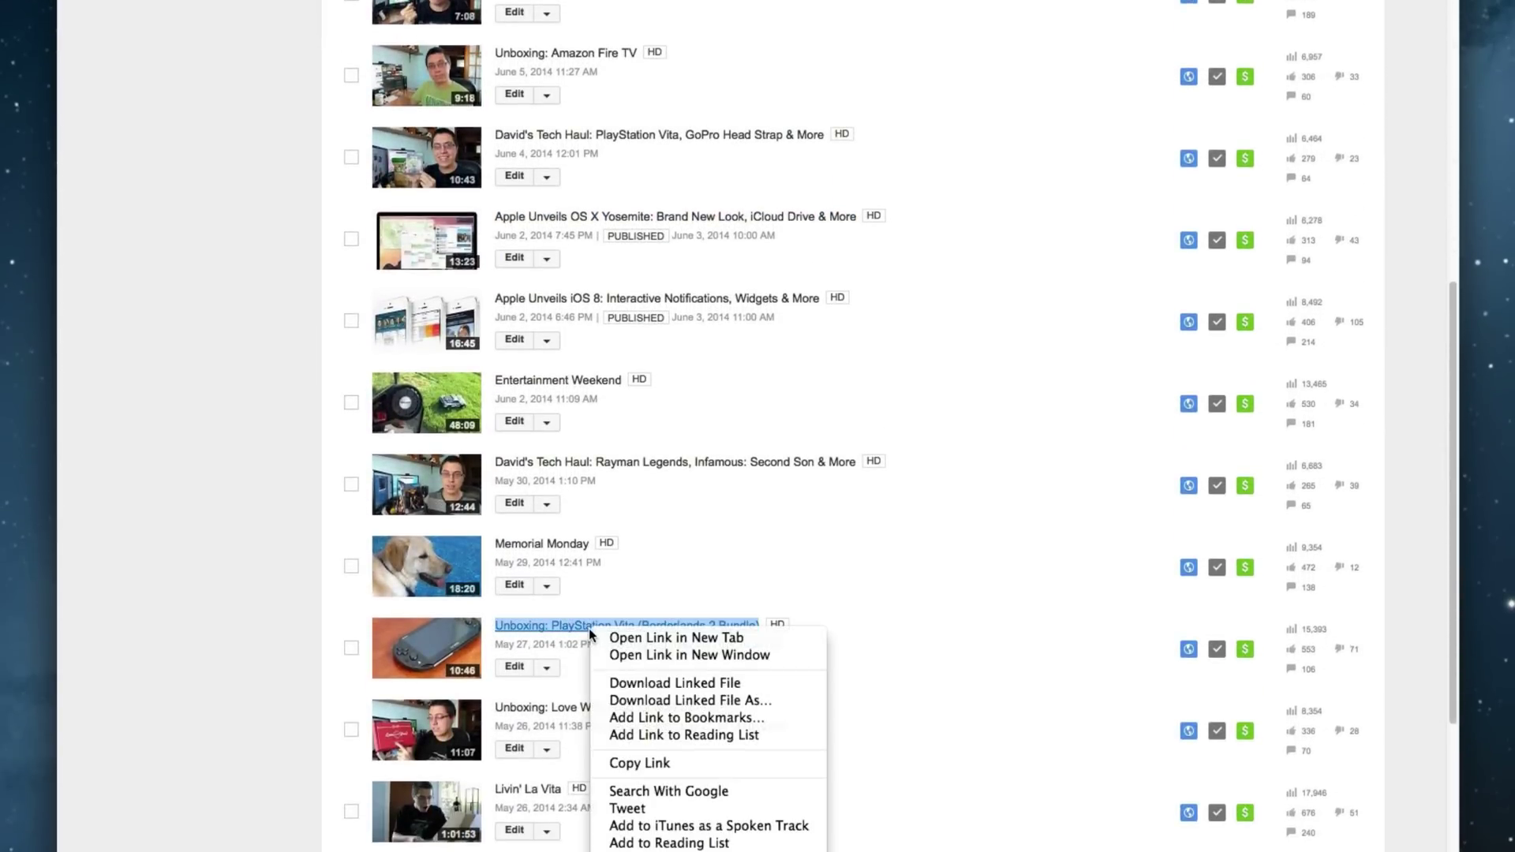
pyautogui.click(620, 762)
pyautogui.scroll(2, 517, 48)
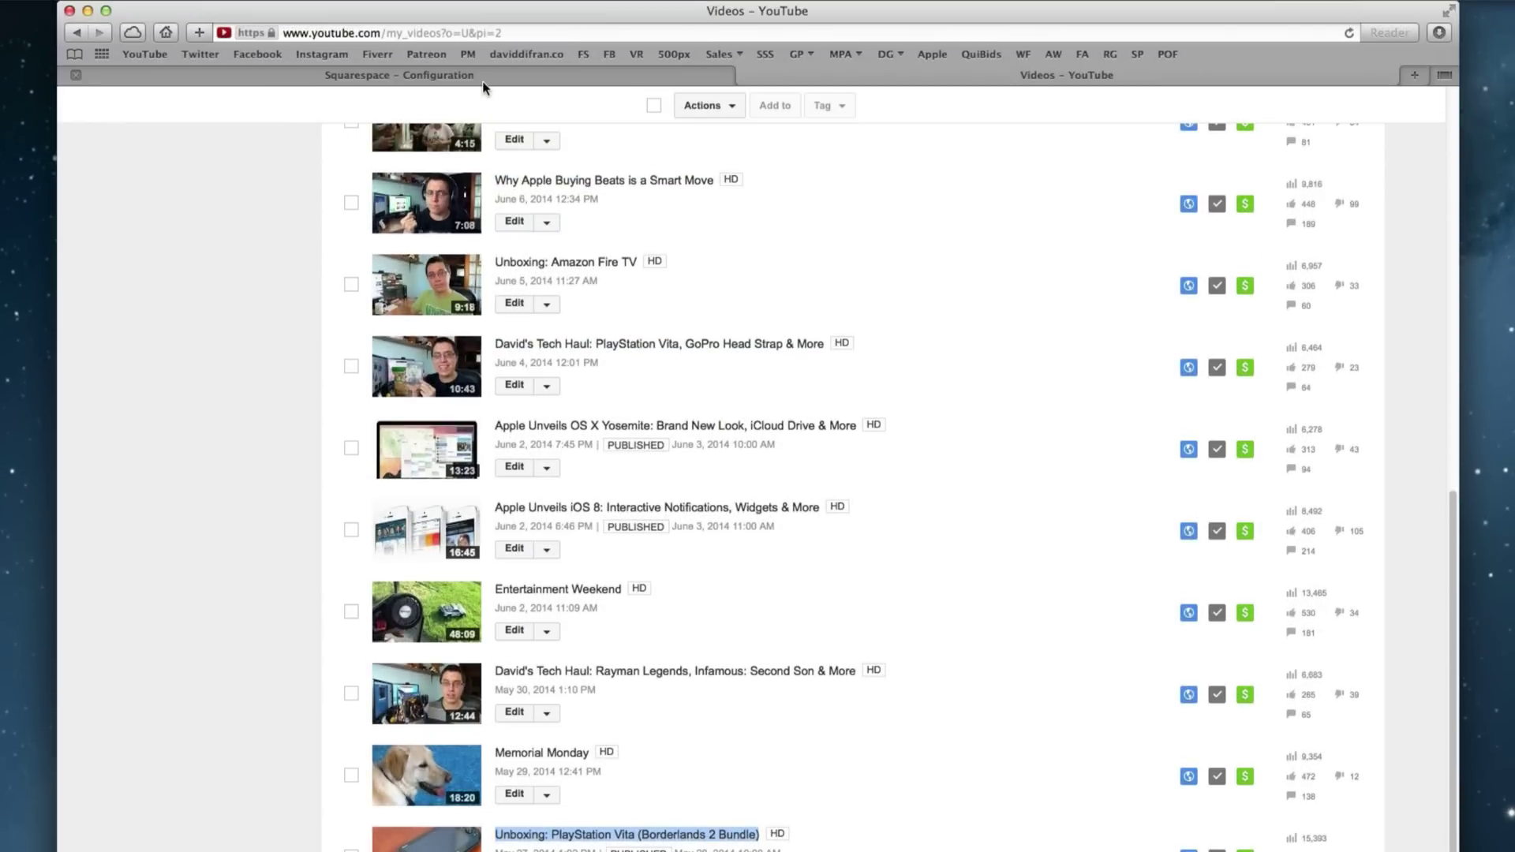
pyautogui.click(483, 79)
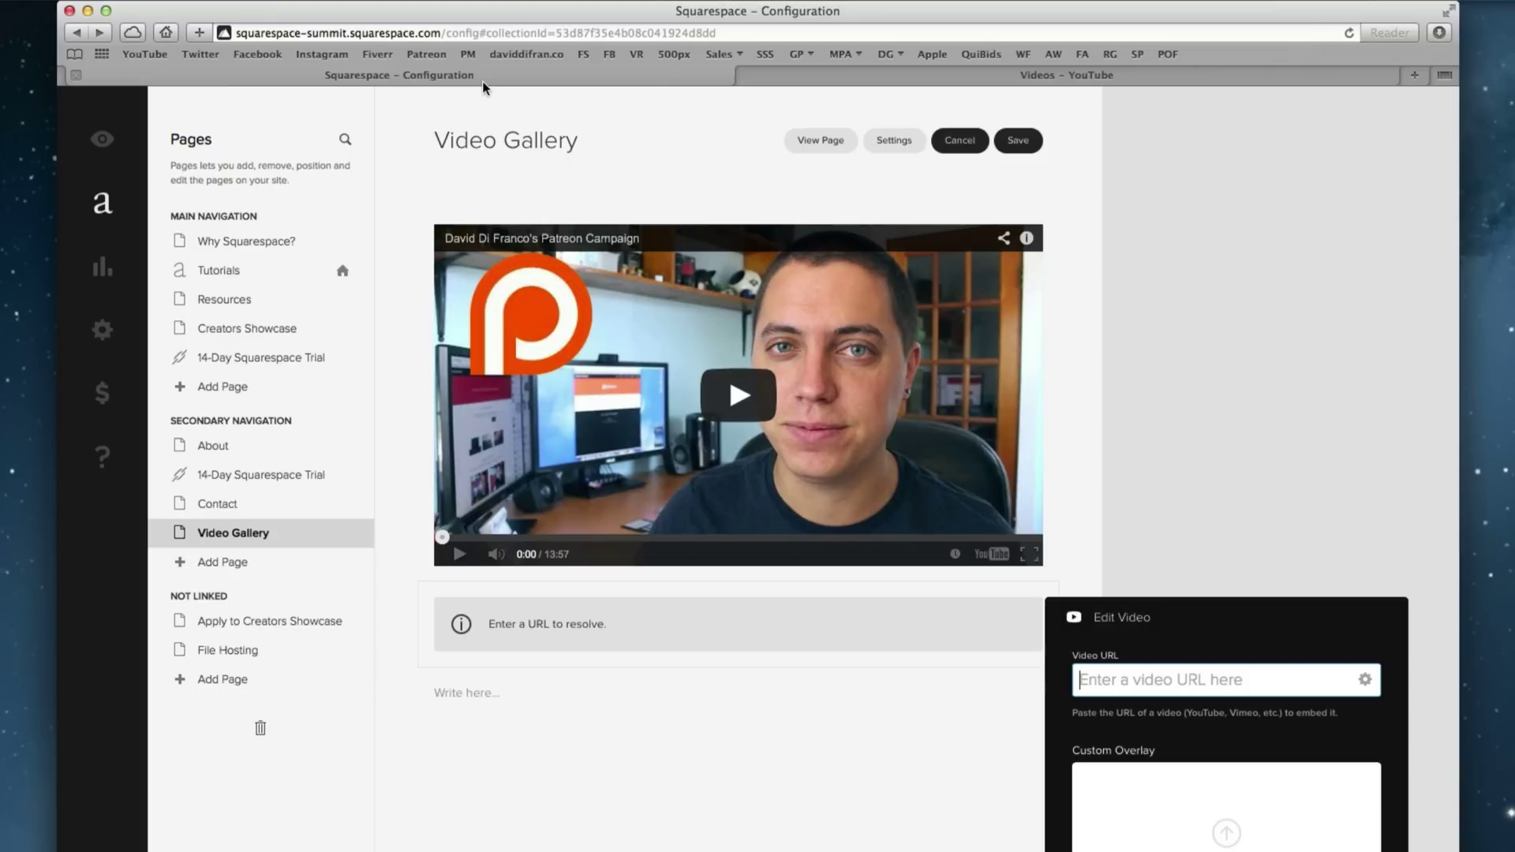
# - Paste the PlayStation Vita link into the second video block and save the page
pyautogui.hotkey('ctrl', 'v')
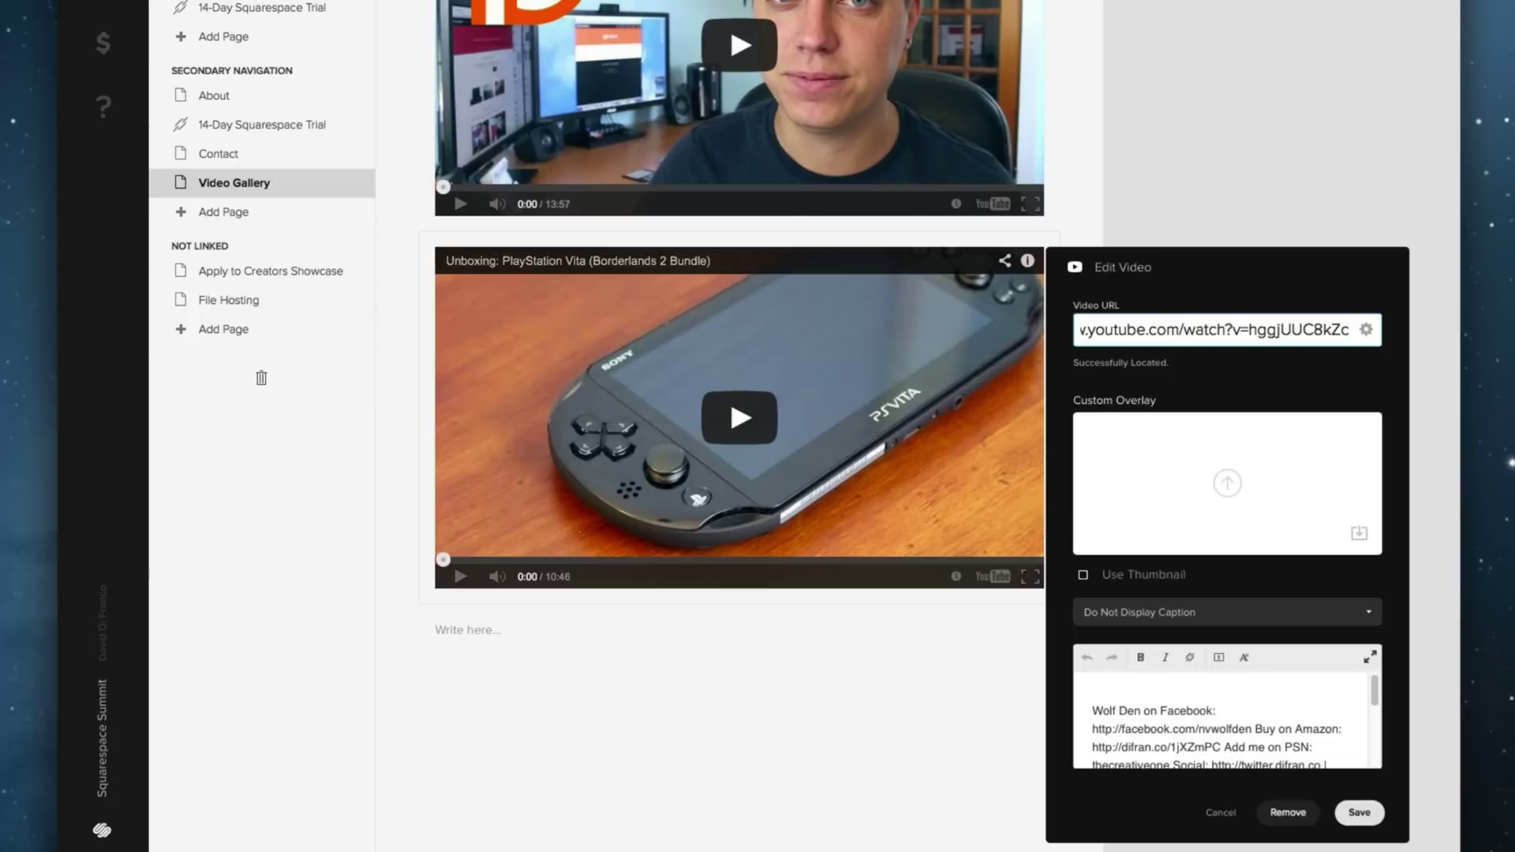
pyautogui.click(1359, 811)
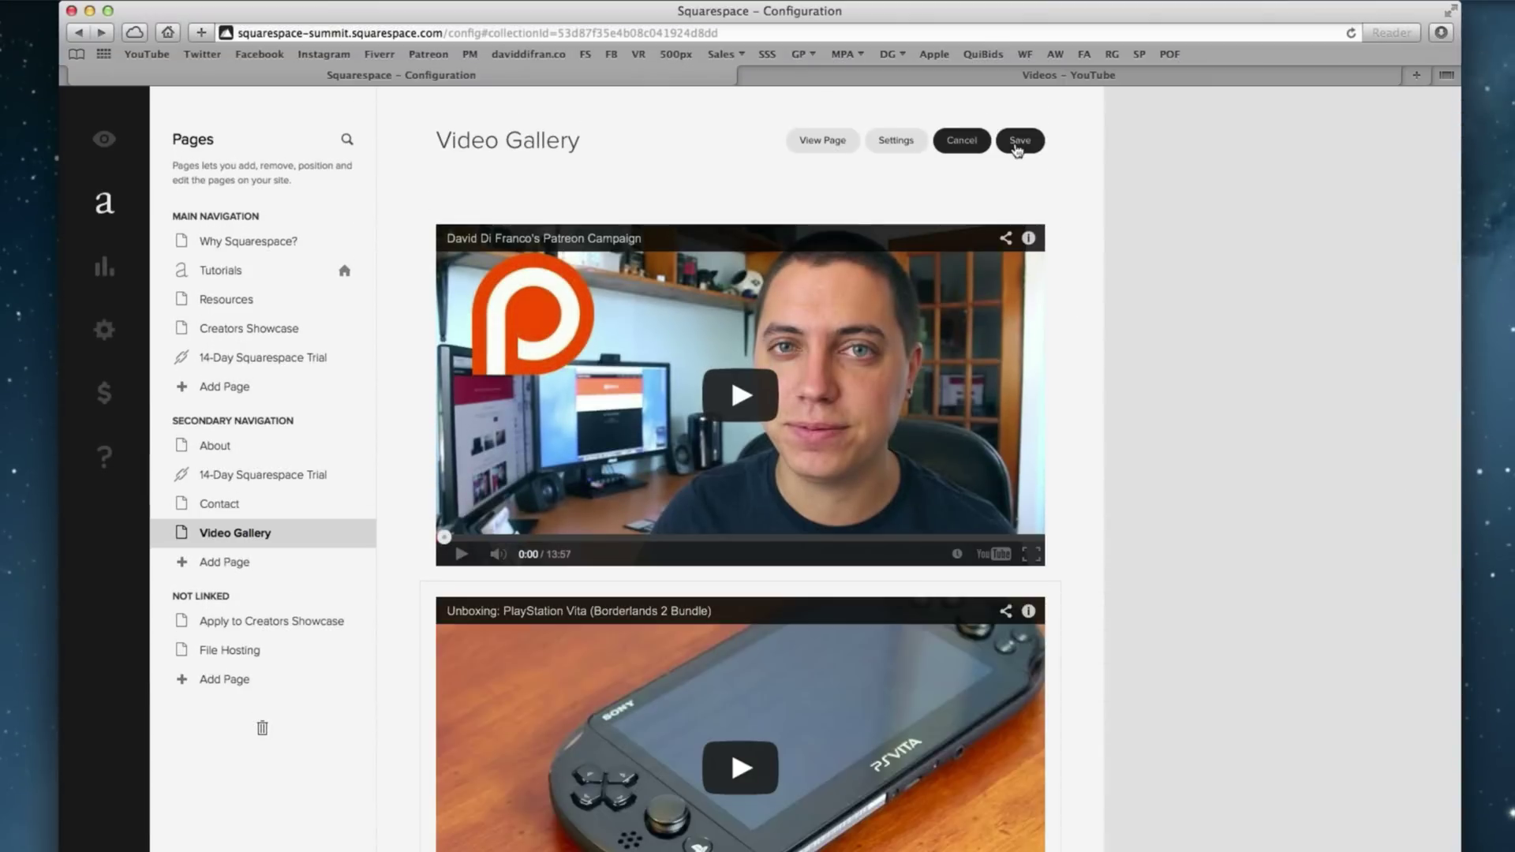
pyautogui.click(1017, 145)
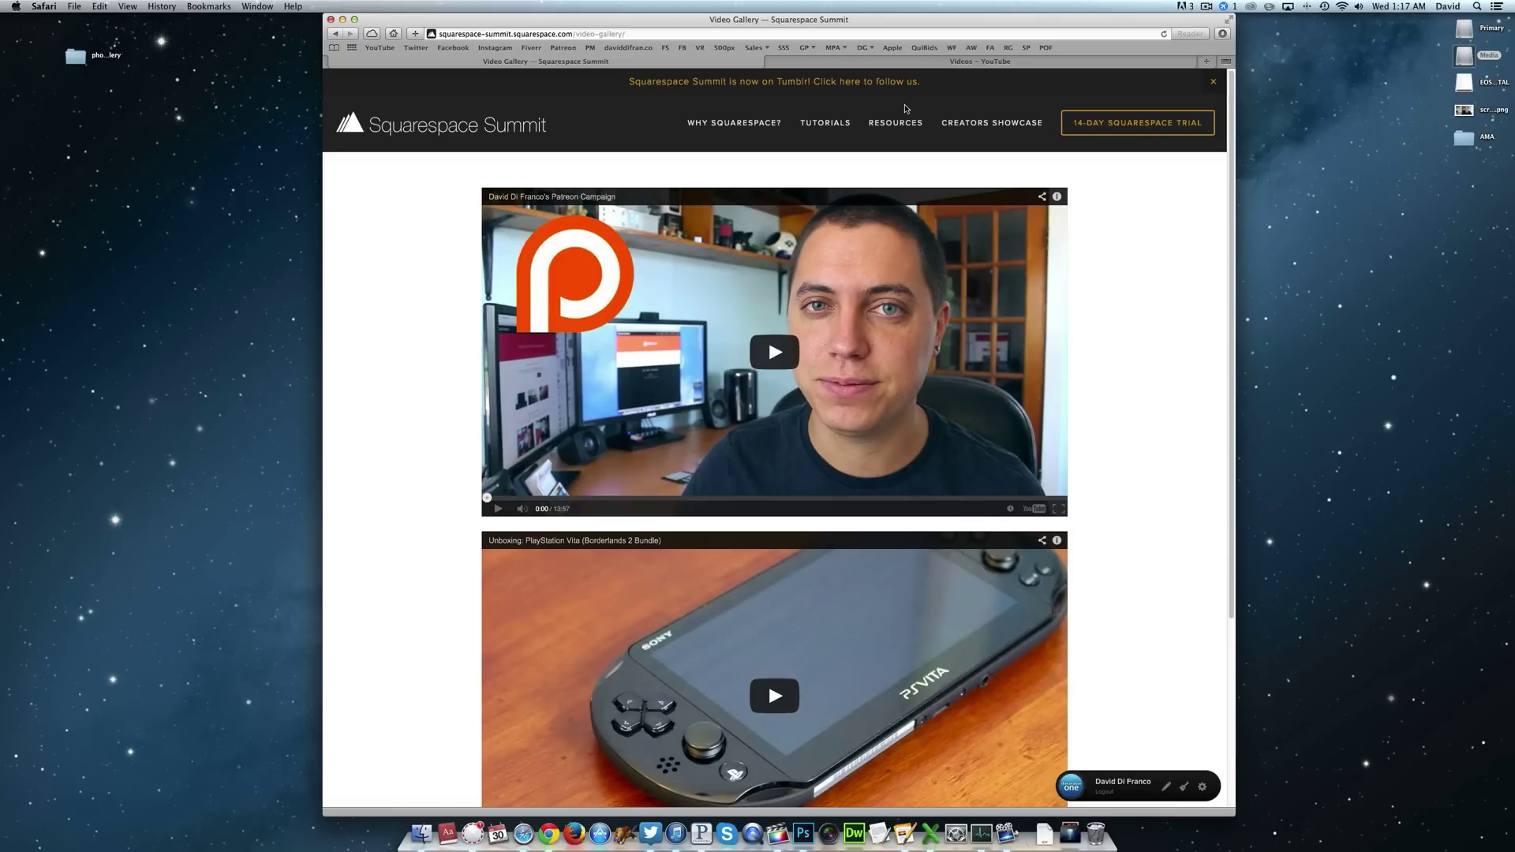
# - Drag the PlayStation Vita video block to the right of the Patreon video
pyautogui.click(336, 34)
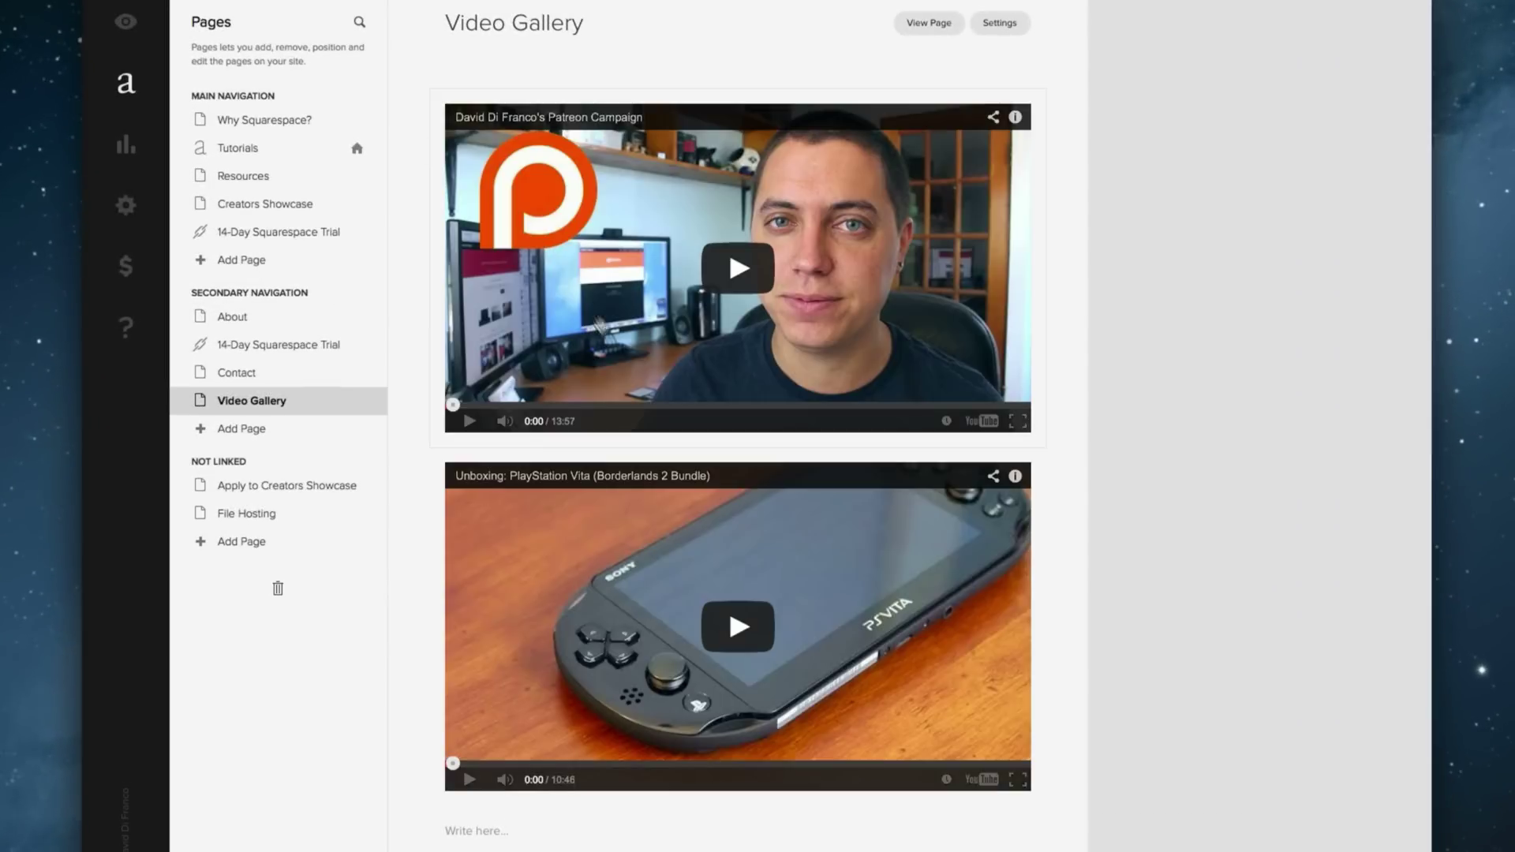
pyautogui.moveTo(648, 464); pyautogui.dragTo(748, 390)
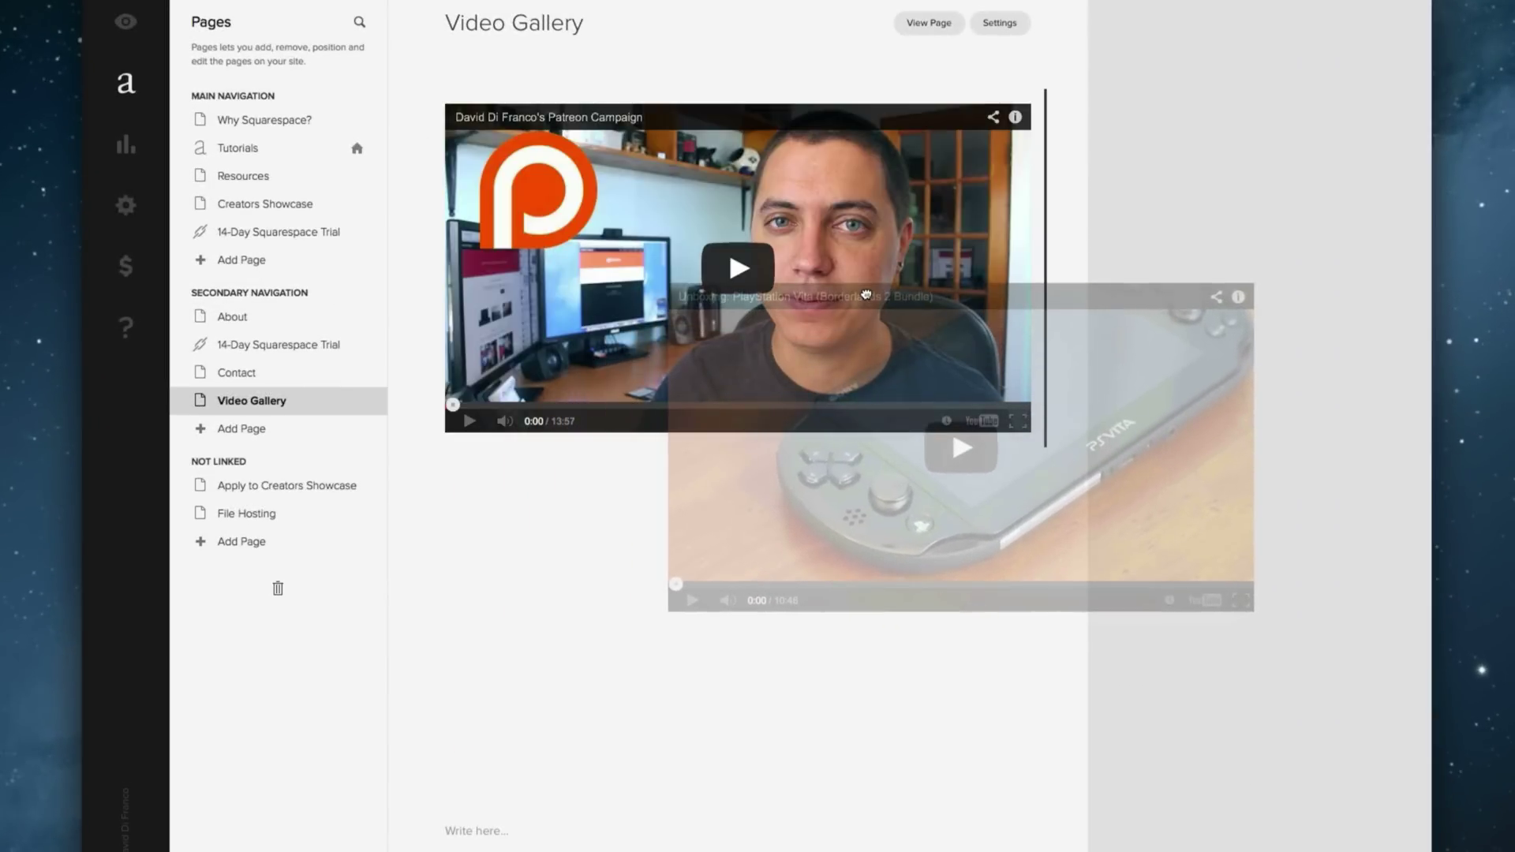
pyautogui.moveTo(747, 390); pyautogui.dragTo(866, 292)
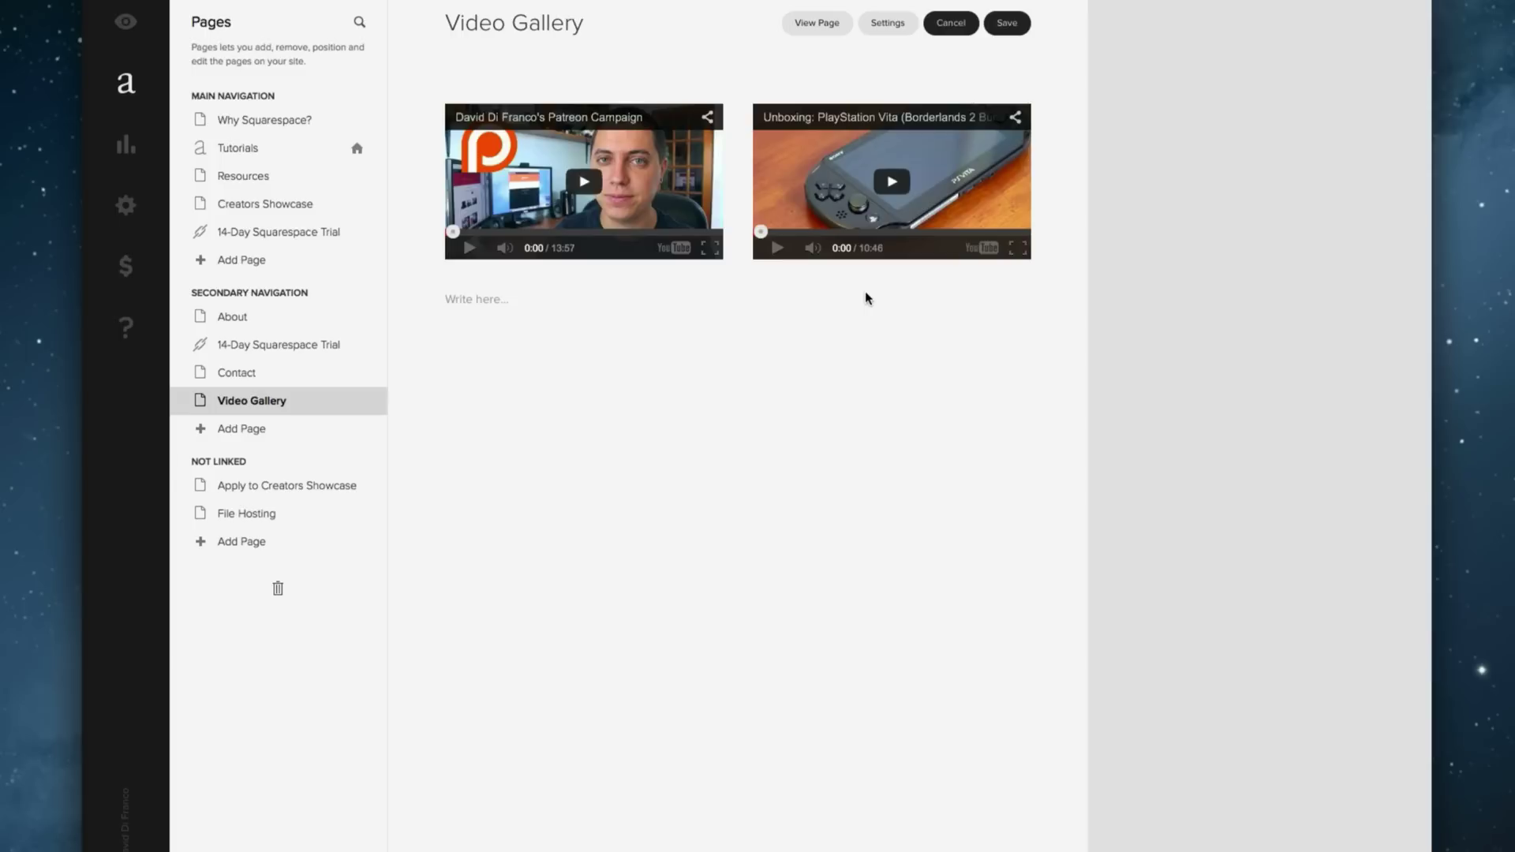
# - Save the two-column video layout and view the live Video Gallery page
pyautogui.click(996, 30)
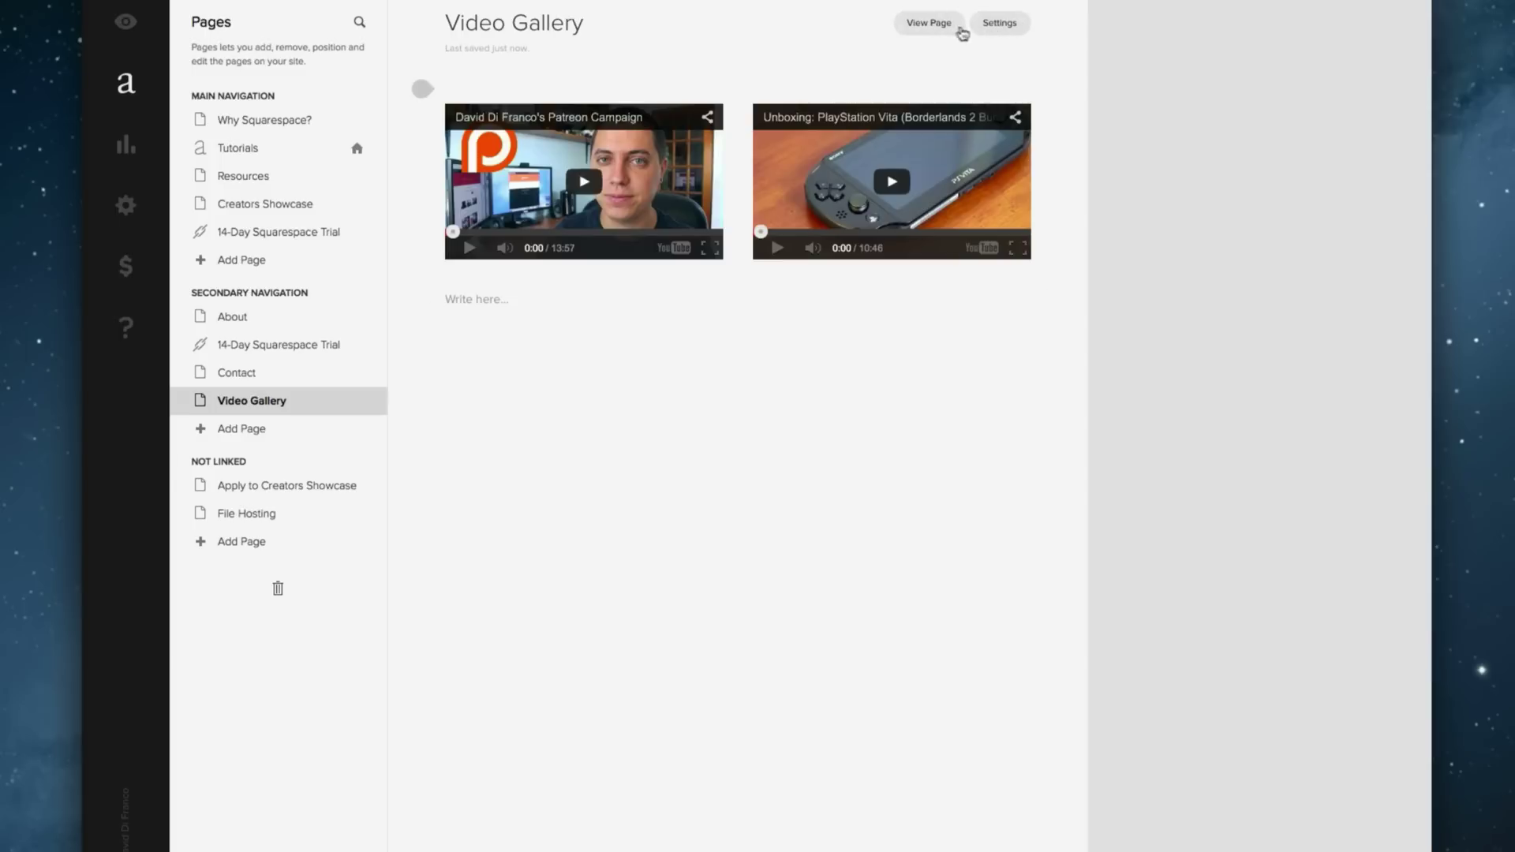
pyautogui.click(934, 28)
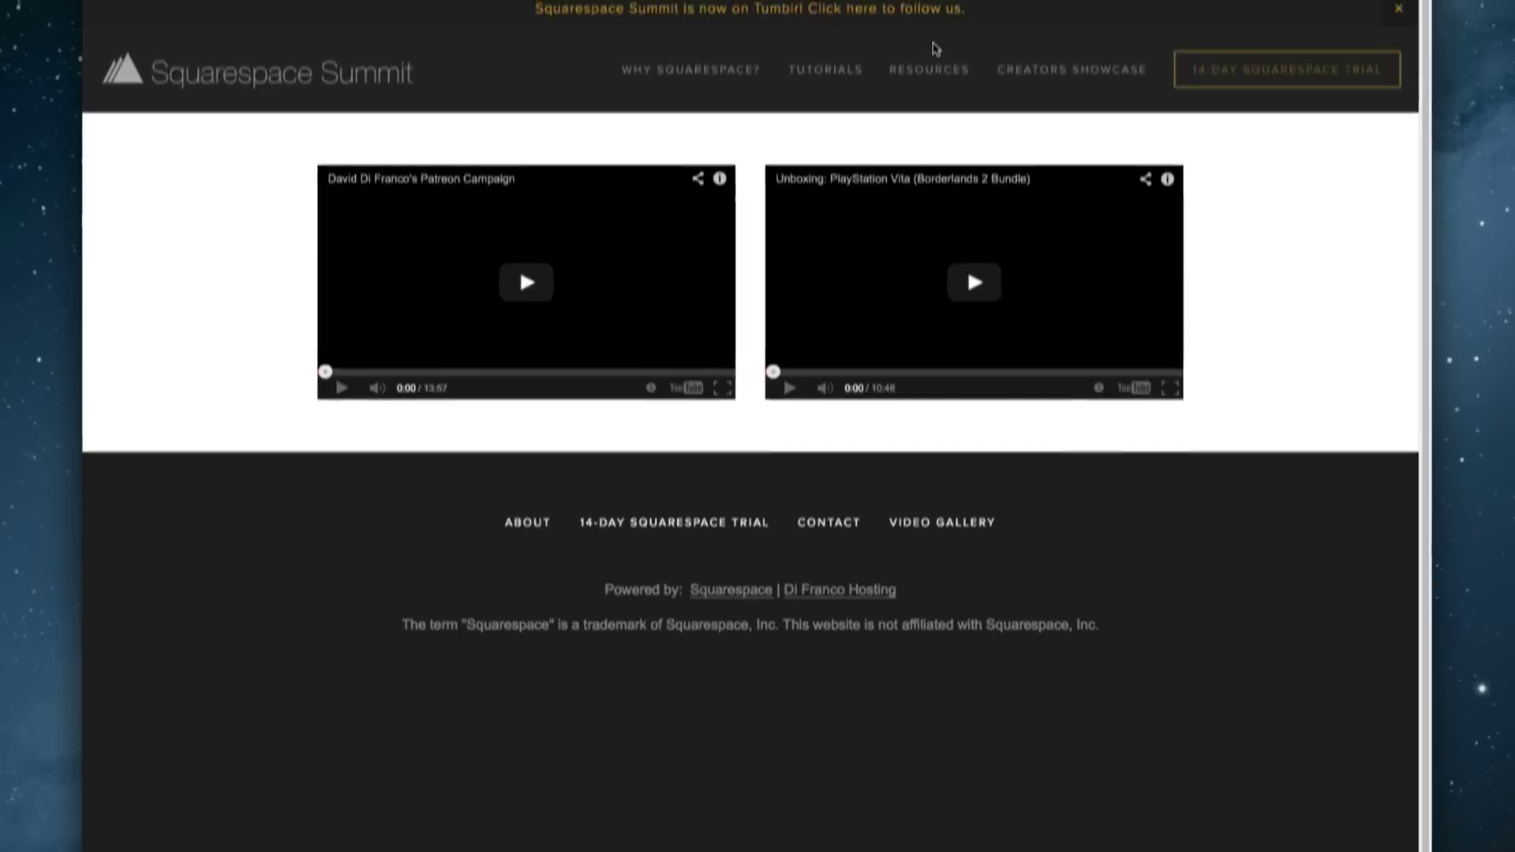